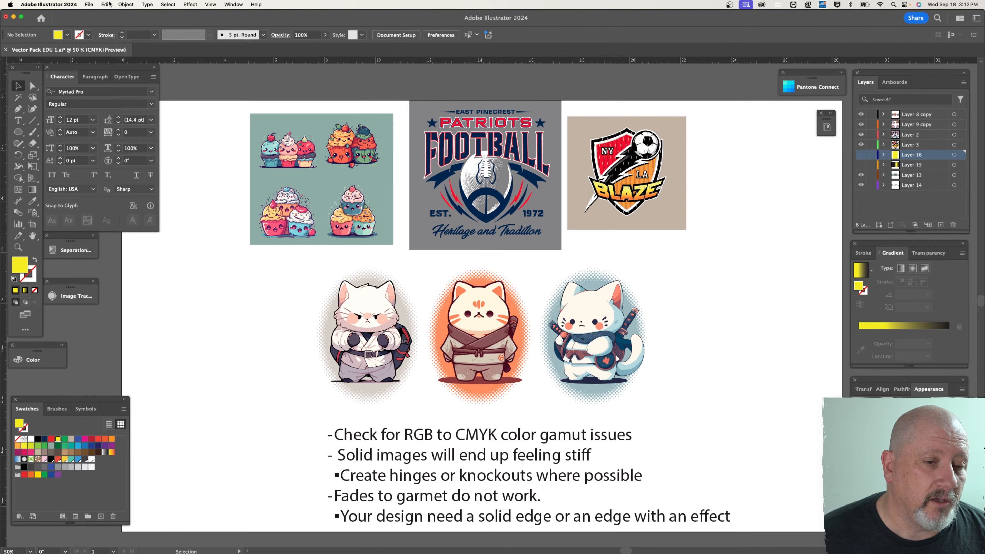
# Step: Check which color mode the document is set to
pyautogui.click(88, 5)
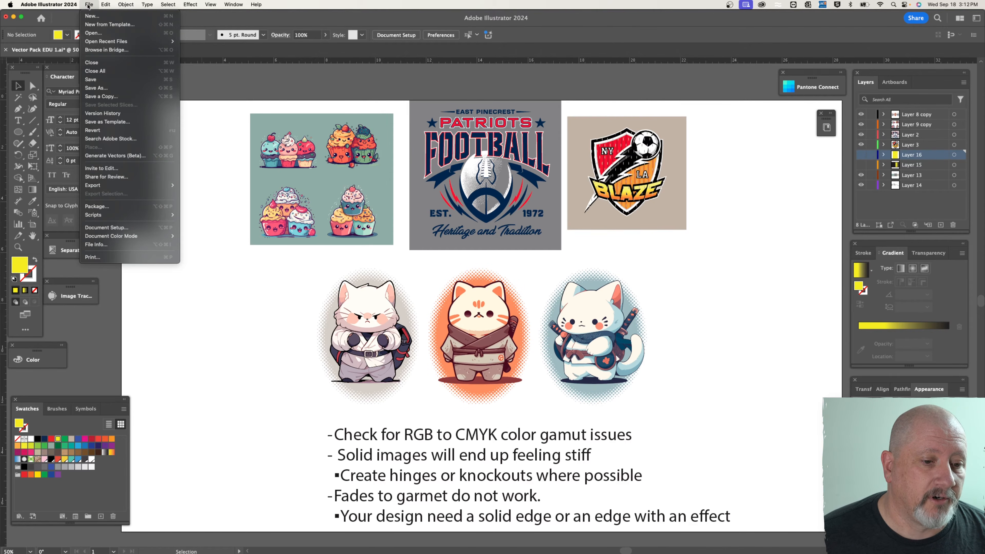
pyautogui.moveTo(110, 235)
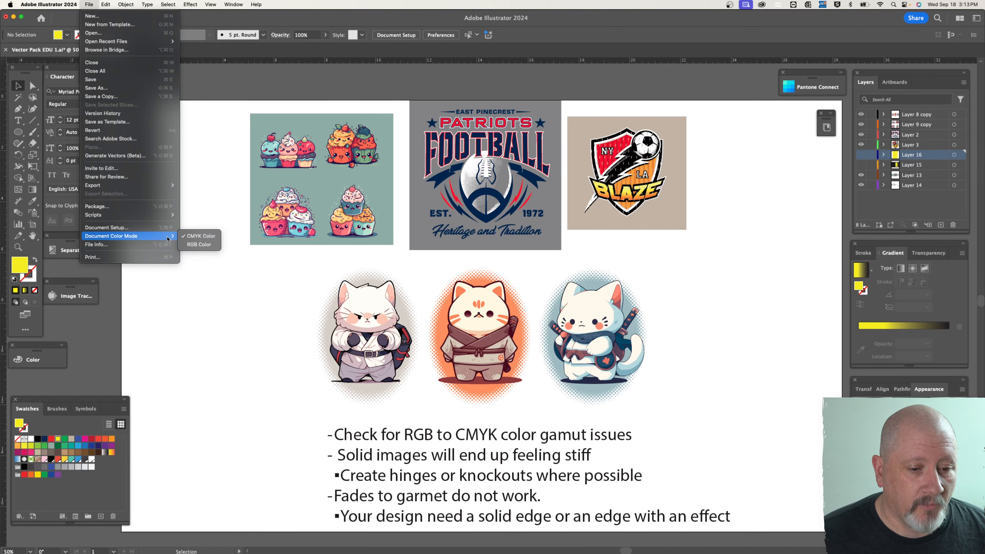
pyautogui.click(205, 297)
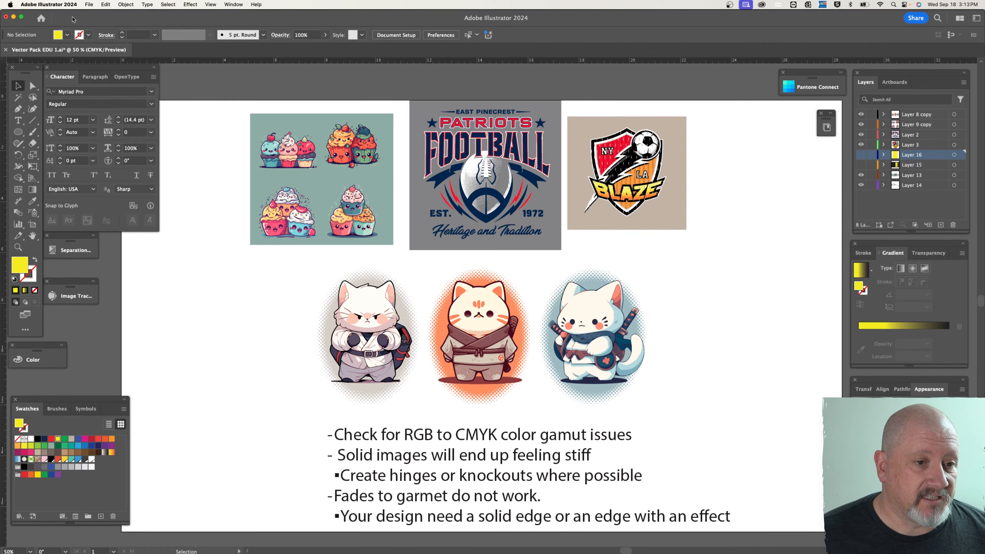
# Step: Switch the document color mode to RGB
pyautogui.click(89, 5)
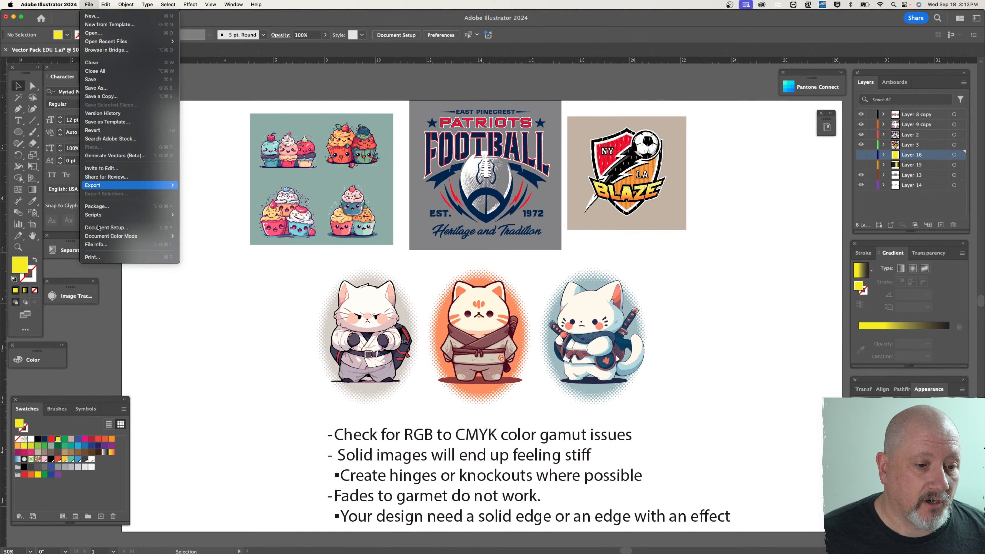
pyautogui.moveTo(103, 238)
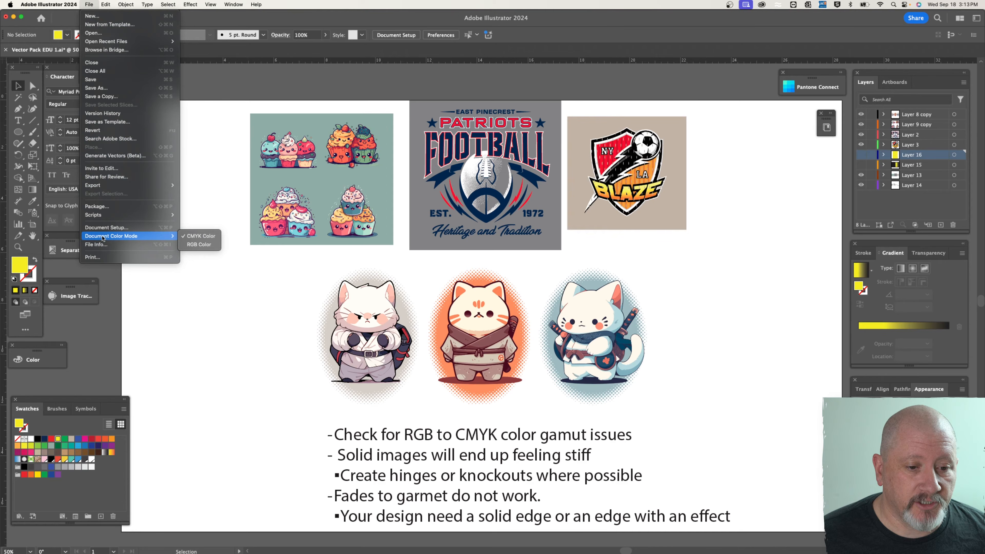
pyautogui.click(201, 239)
# Step: Draw a tall ellipse about 4.5 by 8.3 in beside the white-robed cat and fill it with the CMYK Magenta swatch
pyautogui.press('l')
pyautogui.moveTo(172, 271)
pyautogui.mouseDown()
pyautogui.moveTo(282, 514)
pyautogui.moveTo(287, 483)
pyautogui.mouseUp()
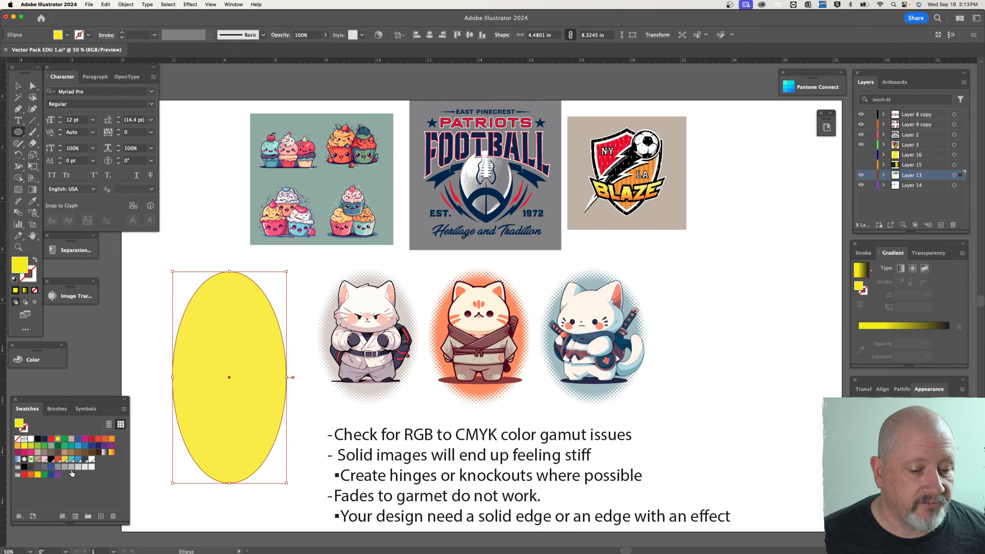
pyautogui.click(83, 440)
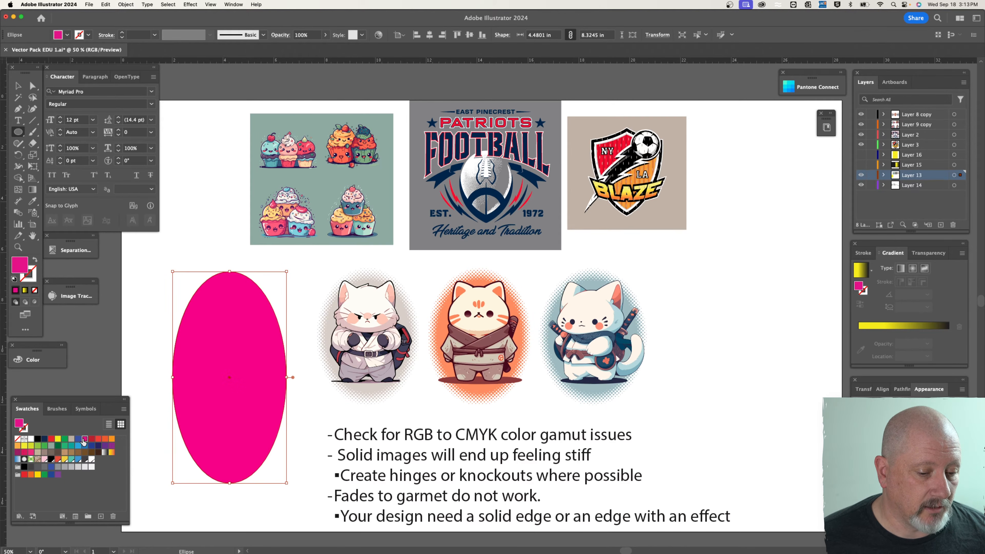
# Step: Redefine the CMYK Magenta swatch with RGB values 255, 0, 255
pyautogui.doubleClick(84, 441)
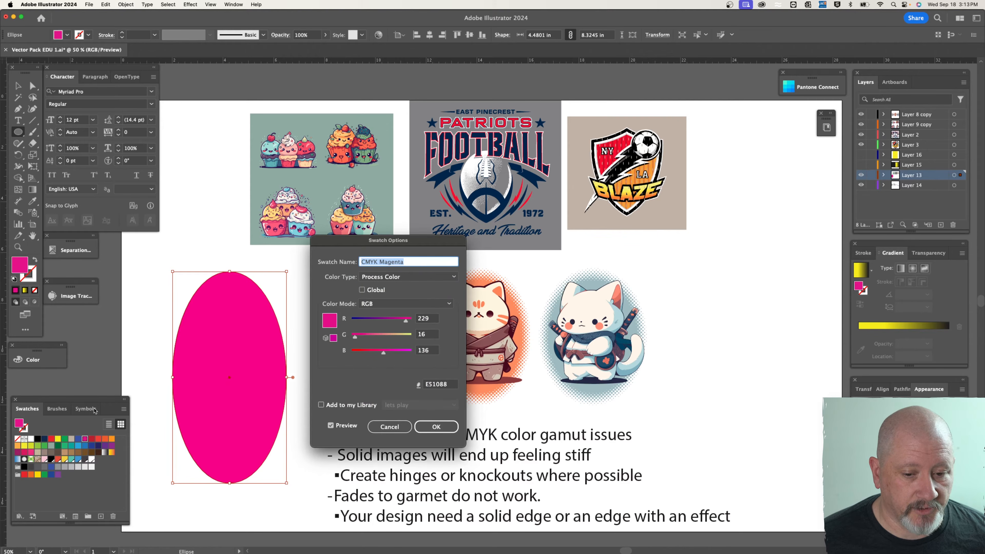
pyautogui.moveTo(384, 352); pyautogui.dragTo(413, 324)
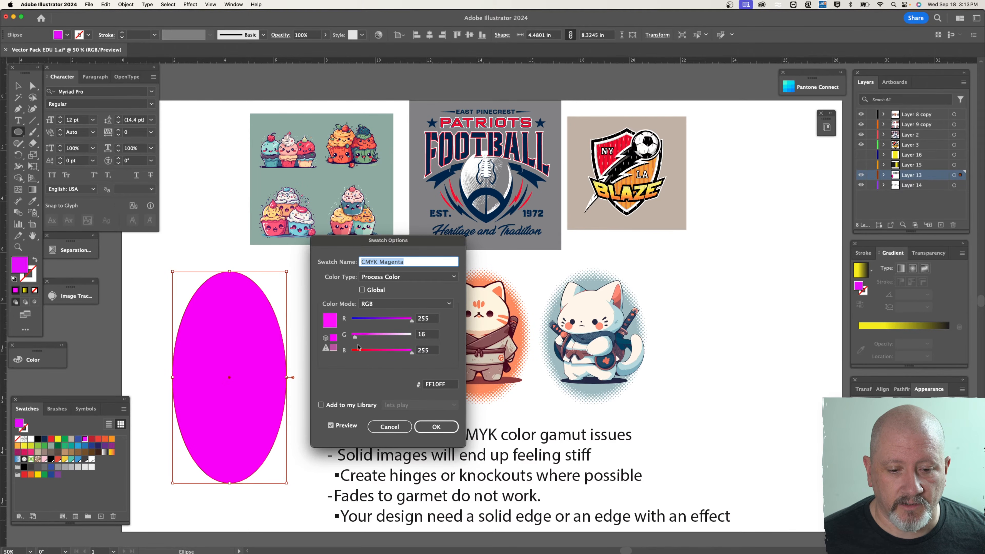
pyautogui.moveTo(355, 337); pyautogui.dragTo(346, 339)
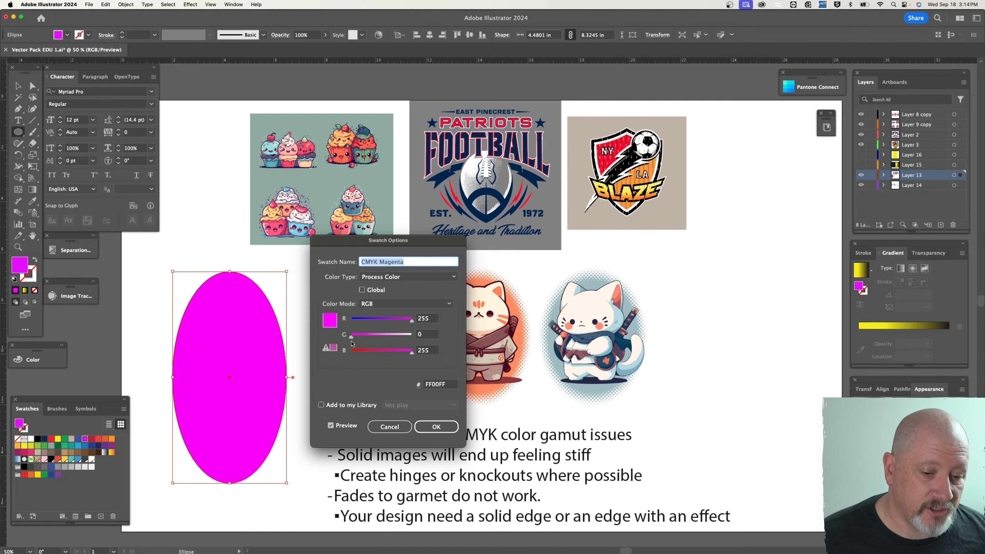
pyautogui.click(451, 424)
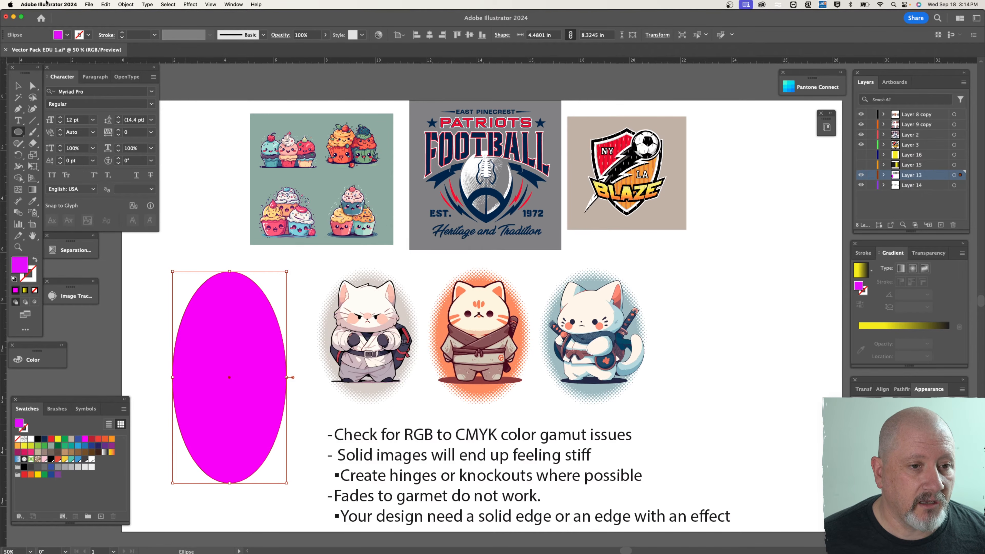
# Step: Convert the document color mode to CMYK to check how the bright magenta ellipse shifts
pyautogui.click(89, 4)
pyautogui.moveTo(103, 237)
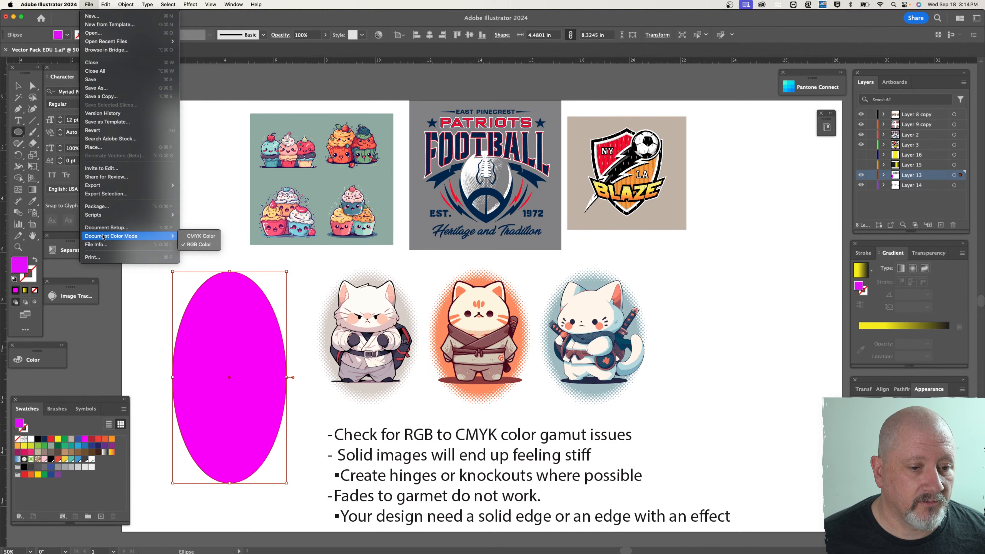
pyautogui.click(205, 235)
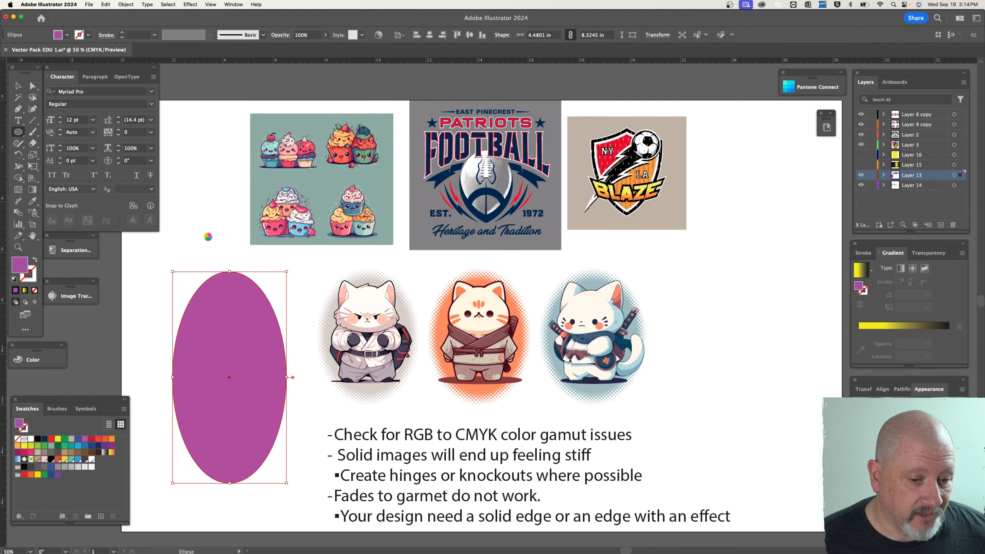
pyautogui.click(208, 237)
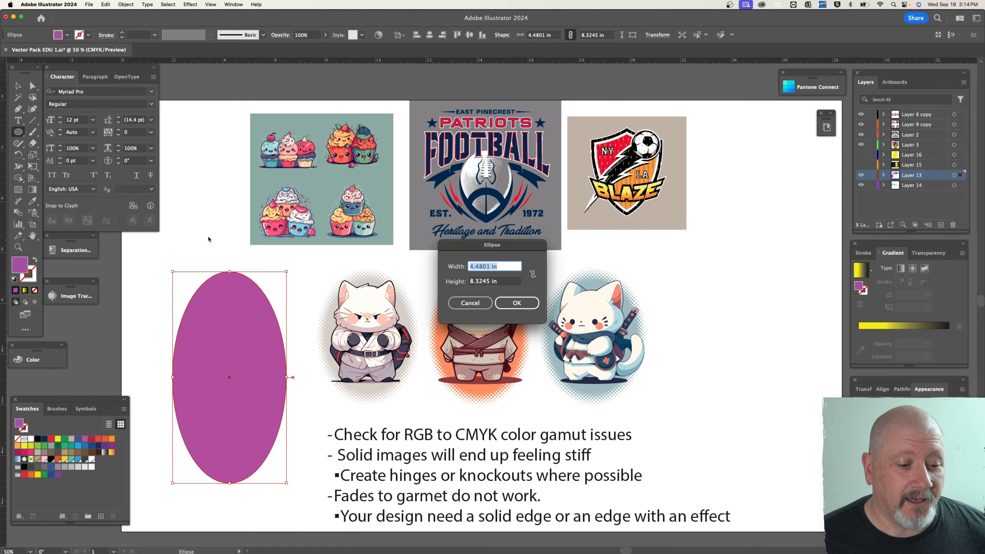
pyautogui.click(480, 305)
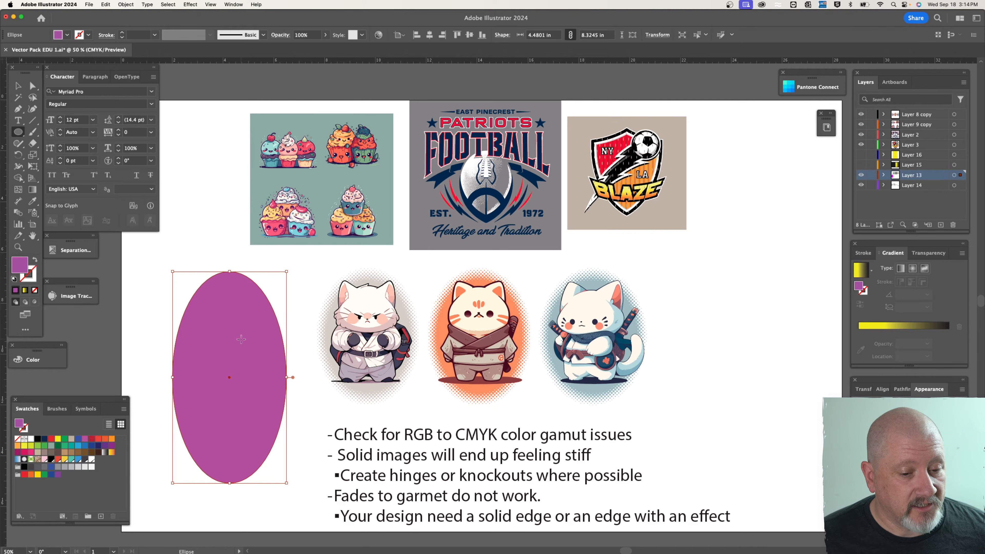
# Step: Delete the test ellipse beside the cats
pyautogui.click(17, 86)
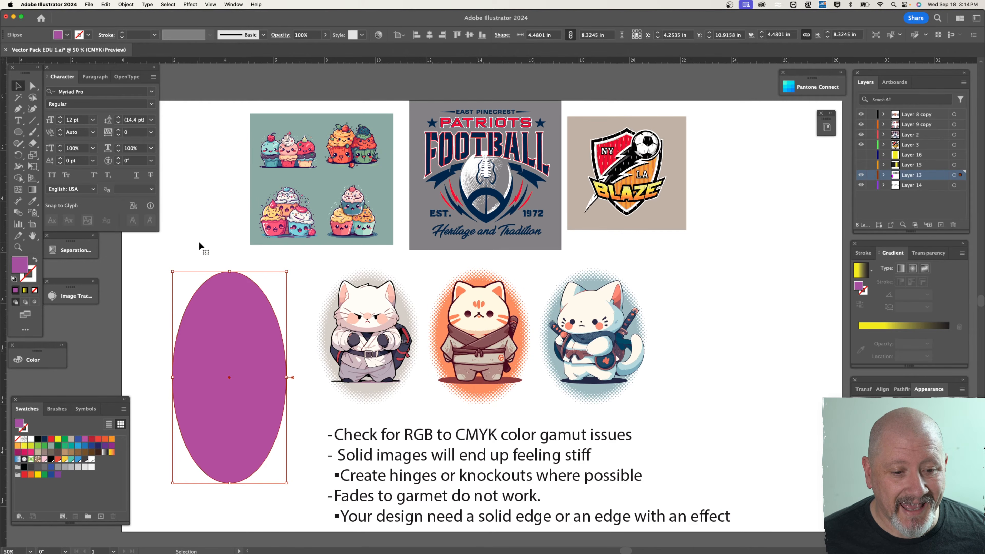
pyautogui.click(198, 259)
pyautogui.click(236, 335)
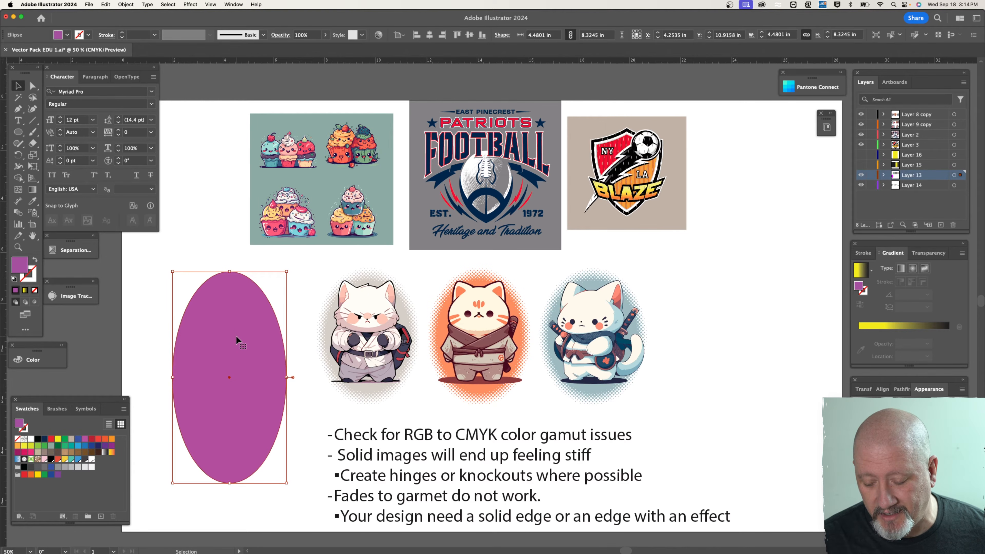
pyautogui.press('Delete')
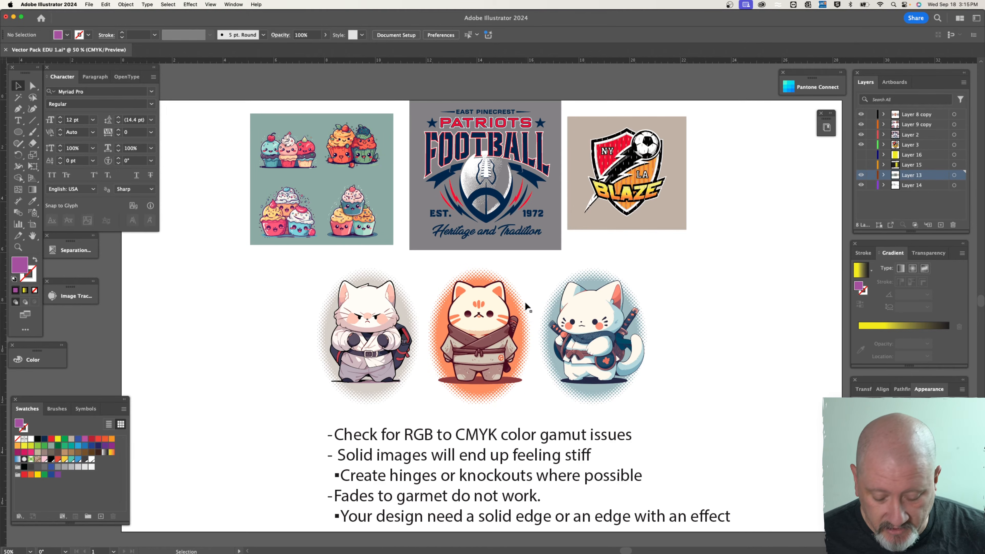
# Step: Swap fill and stroke on the gray rectangle behind the football design to view it without the backing, and restore the gray fill
pyautogui.scroll(5, 526, 305)
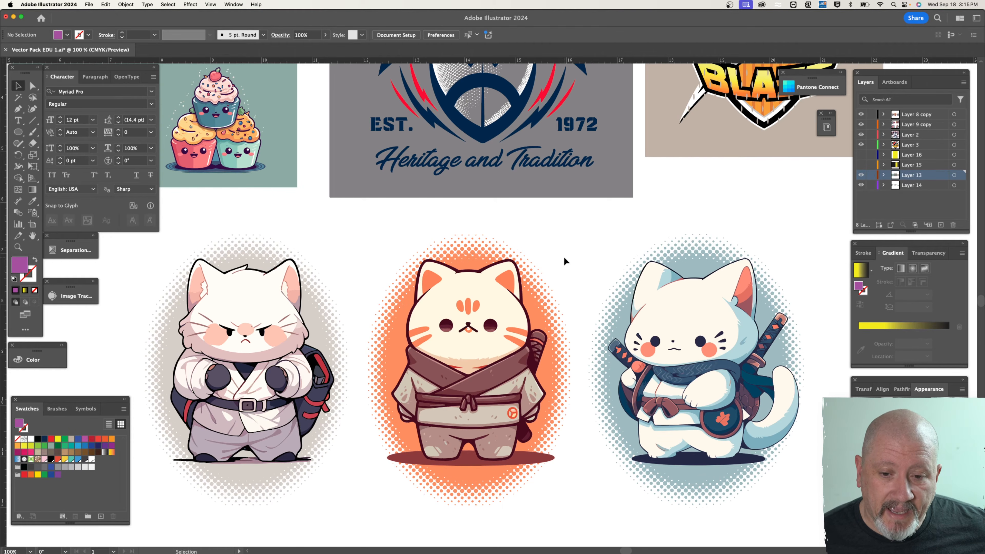
pyautogui.scroll(5, 559, 253)
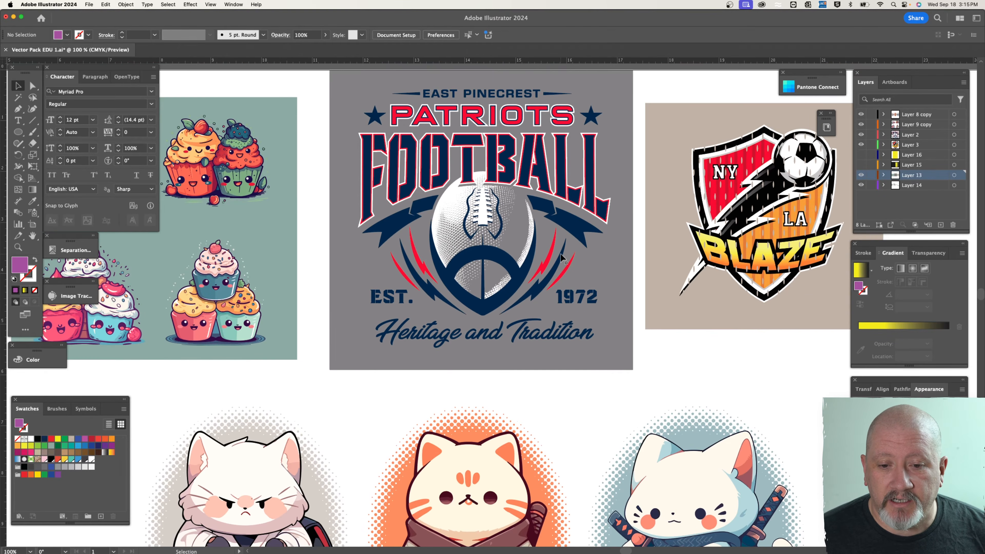
pyautogui.click(603, 263)
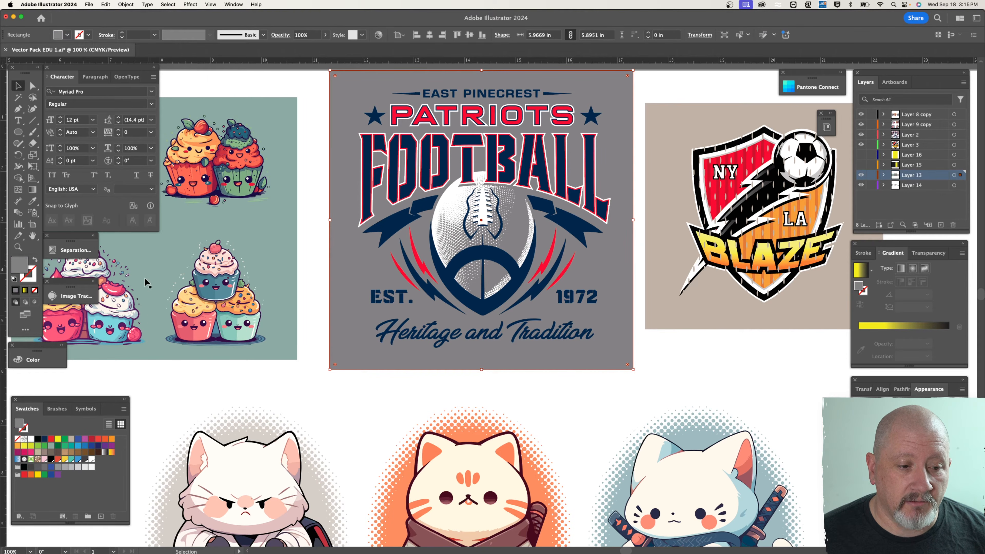
pyautogui.click(37, 259)
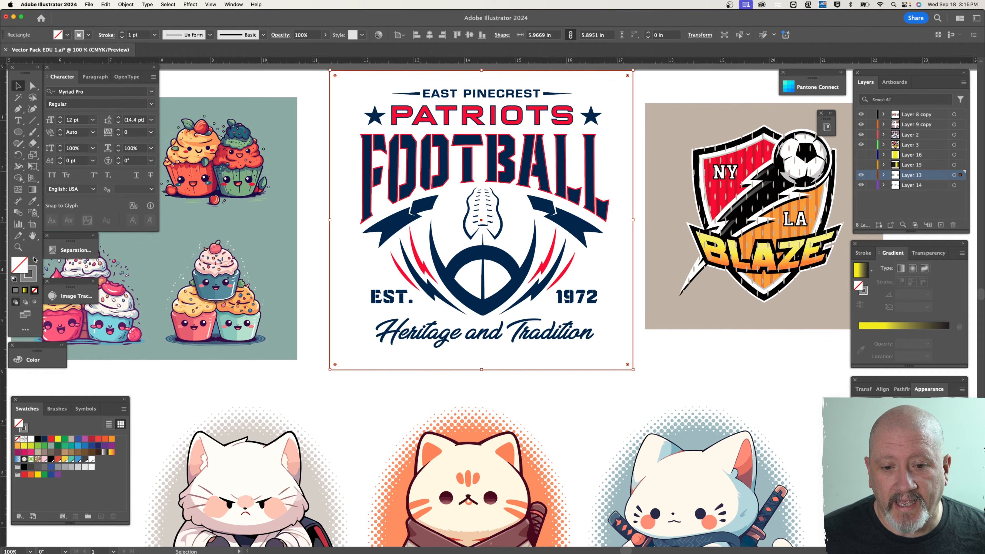
pyautogui.click(35, 259)
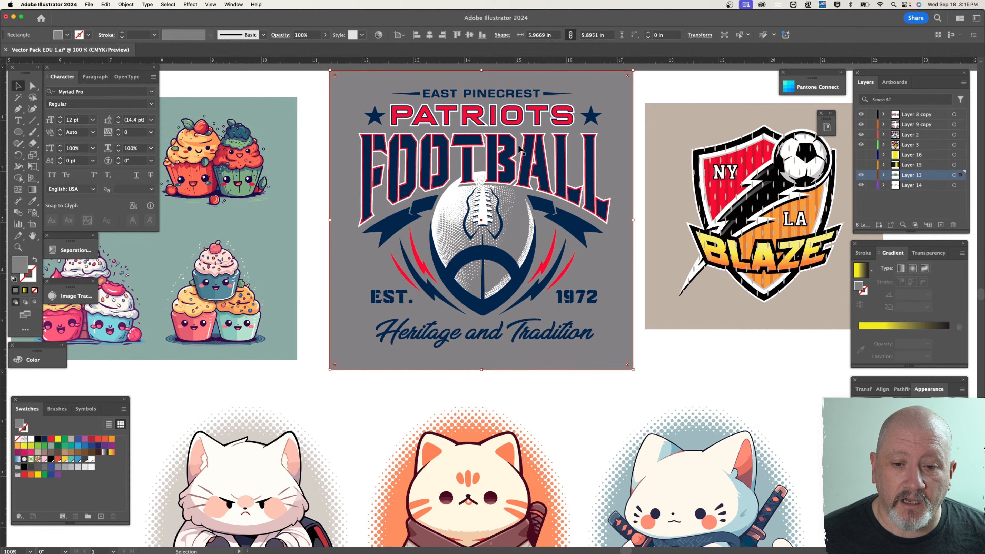
pyautogui.click(682, 358)
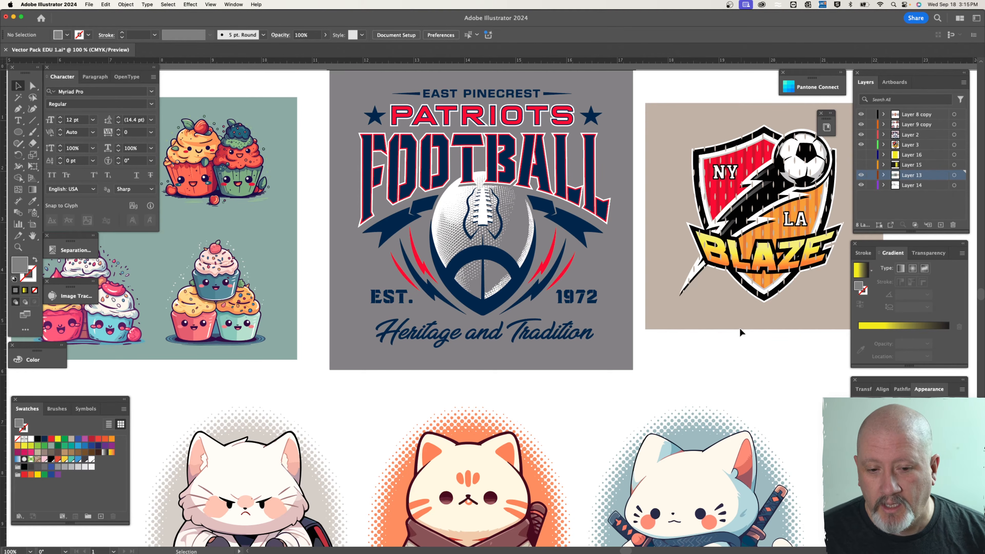
# Step: Show Layer 15 to examine the yellow-to-black fade sample beside the cats, and hide the sample layers again
pyautogui.hscroll(10, 734, 342)
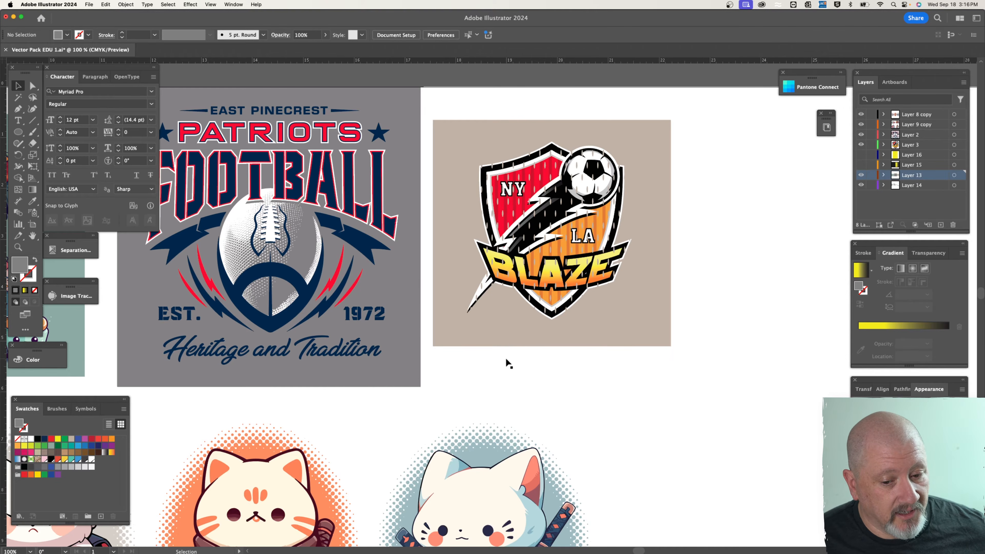
pyautogui.press('super+minus')
pyautogui.press('super+minus')
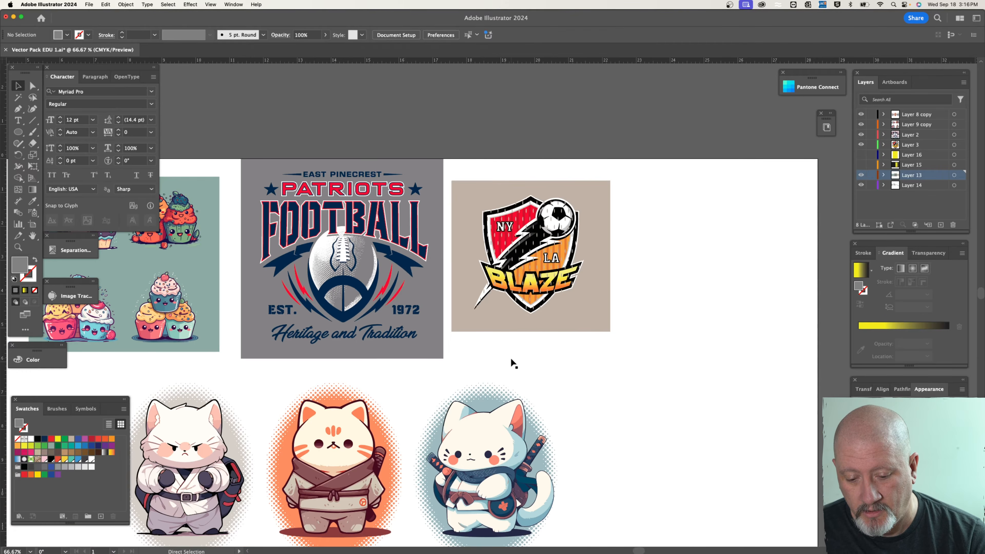
pyautogui.moveTo(508, 367); pyautogui.dragTo(571, 268)
pyautogui.moveTo(719, 334); pyautogui.dragTo(718, 337)
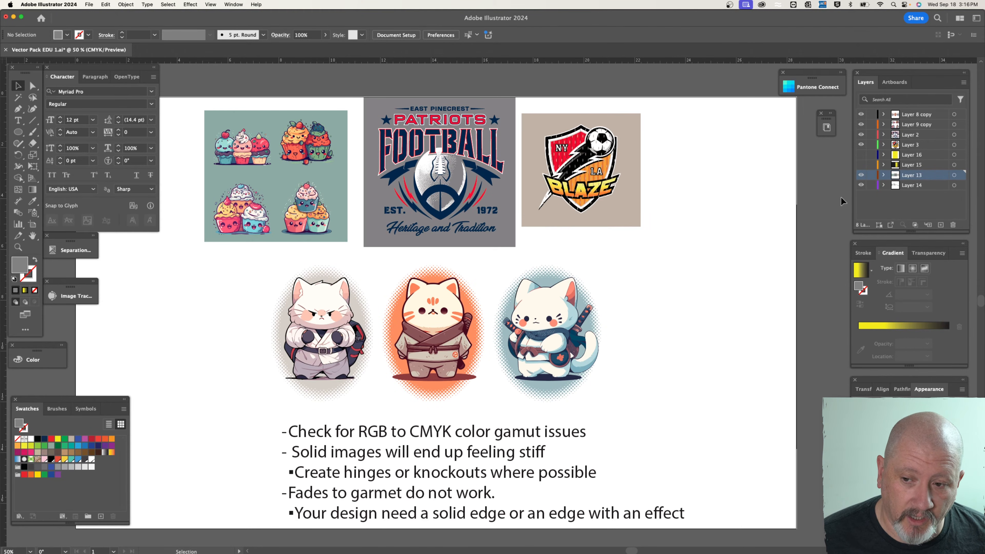
pyautogui.click(861, 166)
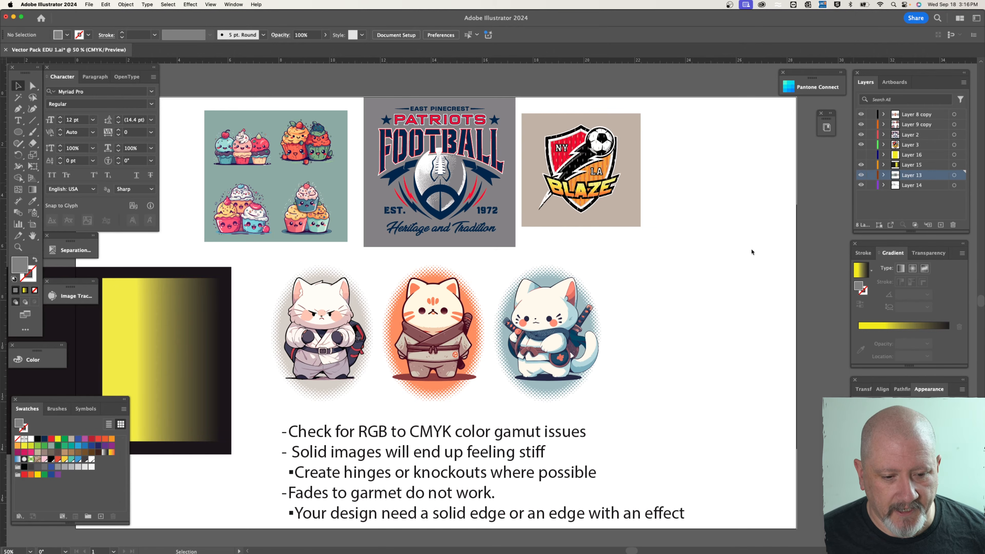
pyautogui.moveTo(388, 408); pyautogui.dragTo(599, 369)
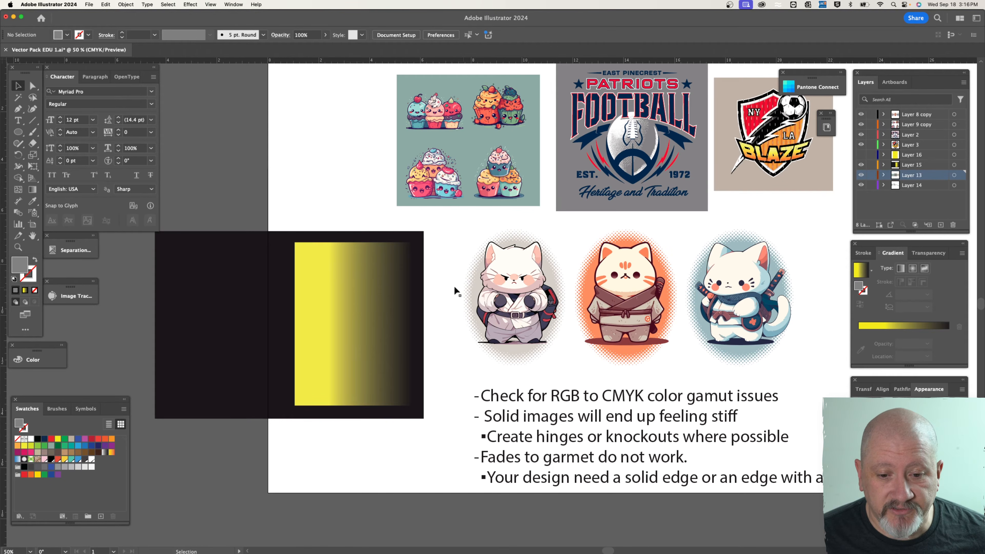
pyautogui.click(861, 155)
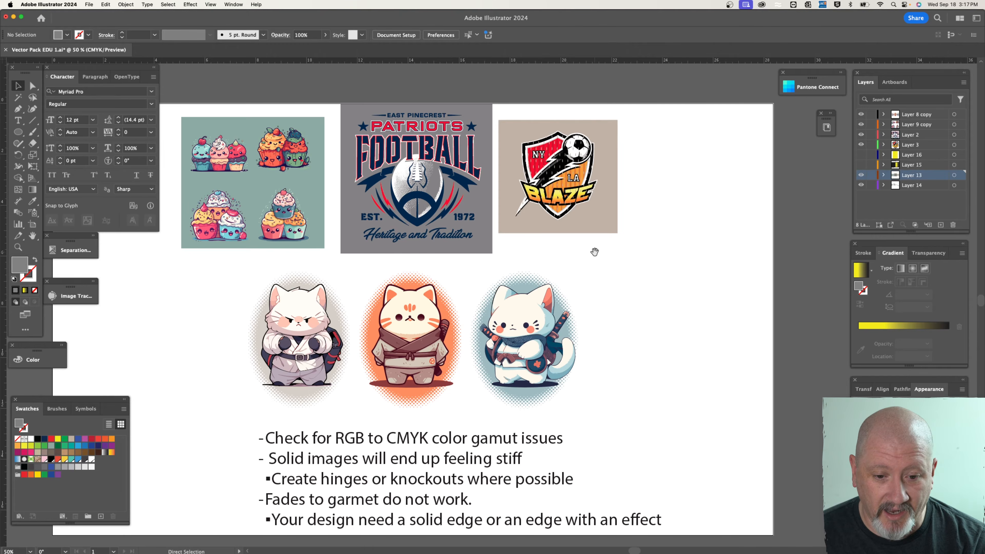
# Step: Examine the four cupcake illustrations close up at 200% zoom
pyautogui.press('super+equal')
pyautogui.moveTo(455, 300); pyautogui.dragTo(671, 433)
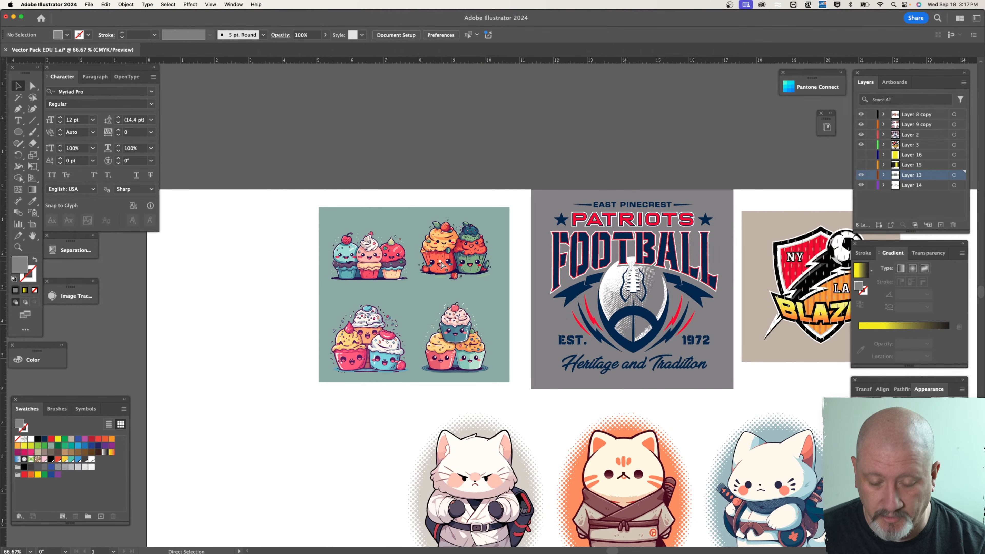
pyautogui.press('super+equal')
pyautogui.press('super+equal')
pyautogui.press('super+equal')
pyautogui.hscroll(-5, 431, 243)
pyautogui.scroll(2, 432, 244)
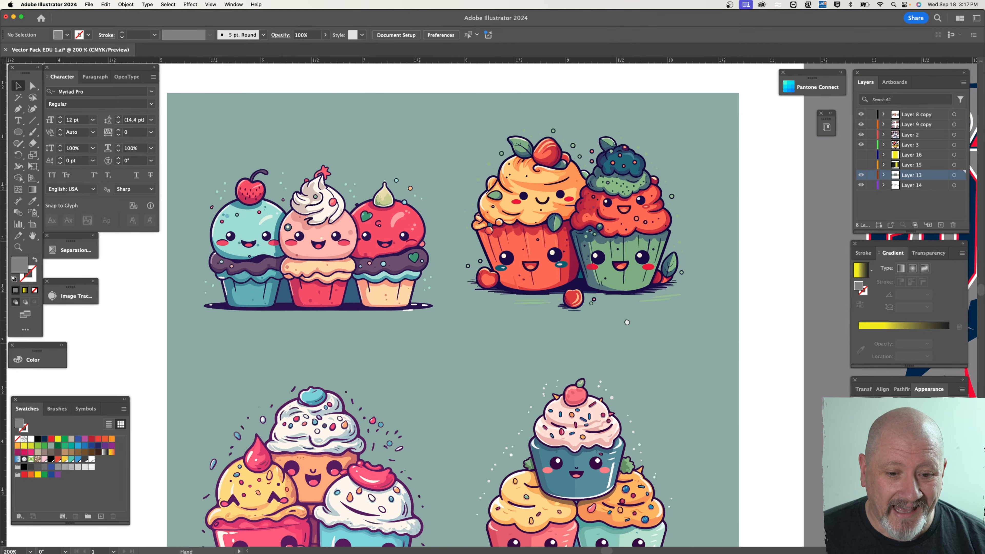
pyautogui.scroll(-2, 388, 264)
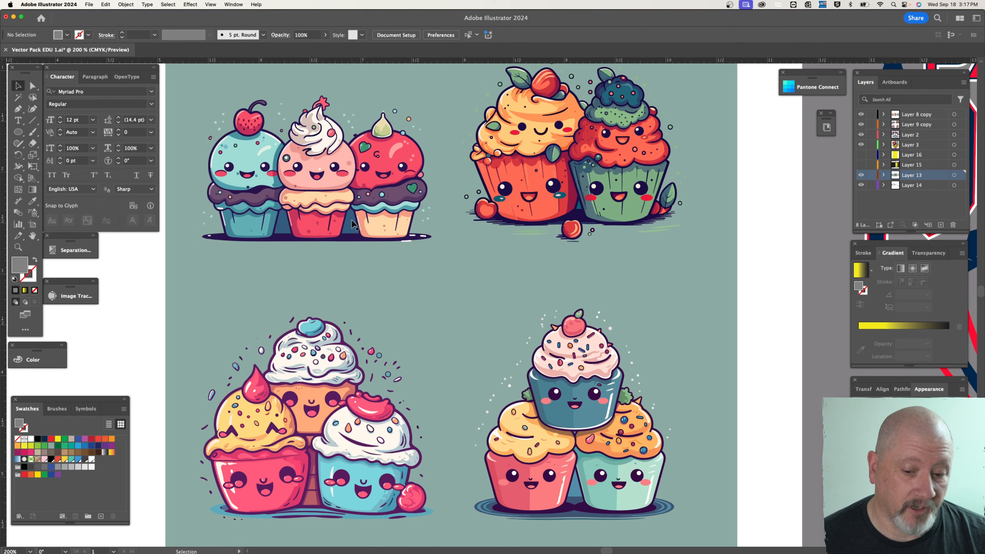
# Step: Select a black path in the lightning bolt of the BLAZE soccer badge to inspect its oval knockouts
pyautogui.moveTo(798, 269); pyautogui.dragTo(320, 301)
pyautogui.moveTo(738, 264); pyautogui.dragTo(388, 276)
pyautogui.moveTo(676, 272); pyautogui.dragTo(382, 229)
pyautogui.moveTo(831, 225); pyautogui.dragTo(730, 263)
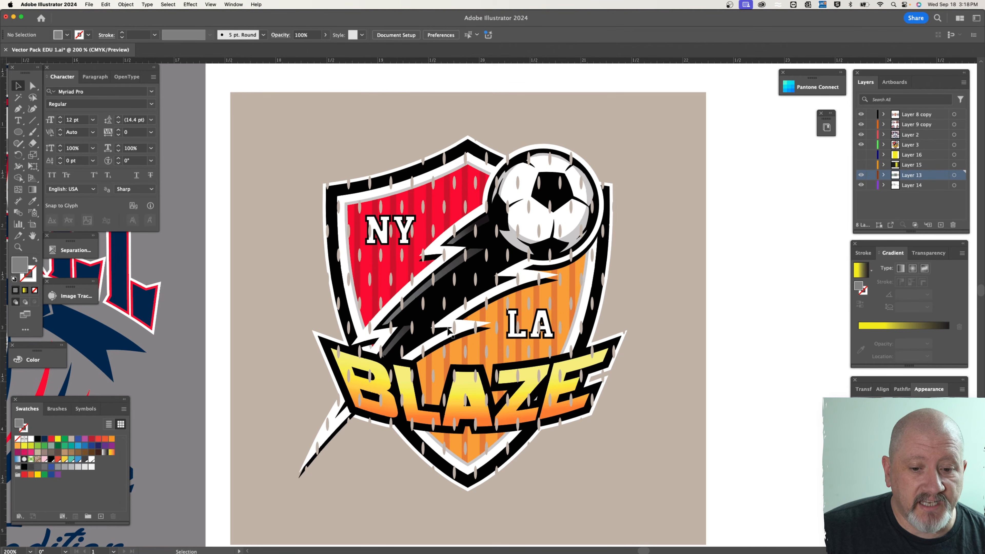
pyautogui.click(462, 295)
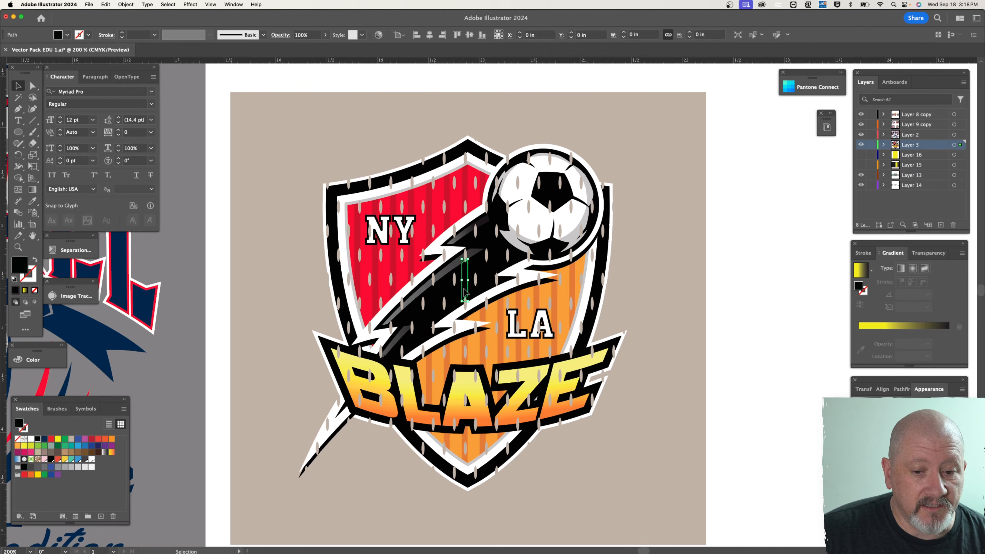
# Step: Select every object sharing the black fill color of the BLAZE badge's lightning bolt and move them aside to expose the artwork underneath
pyautogui.click(168, 4)
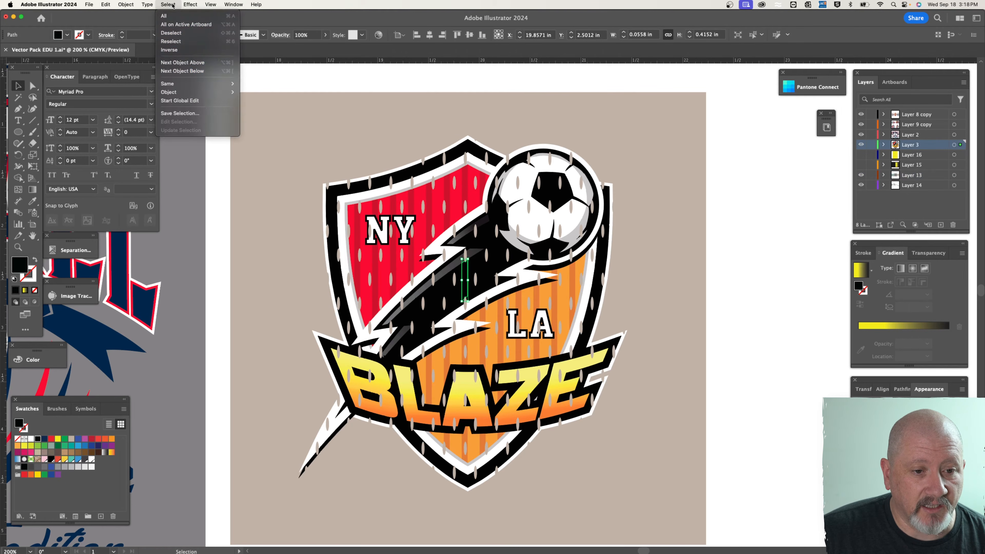
pyautogui.moveTo(176, 86)
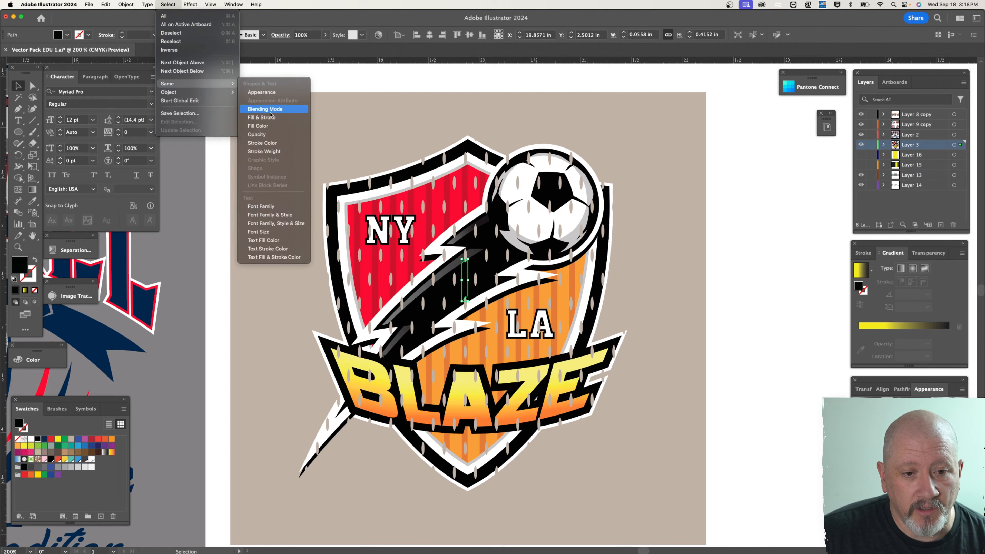
pyautogui.click(267, 130)
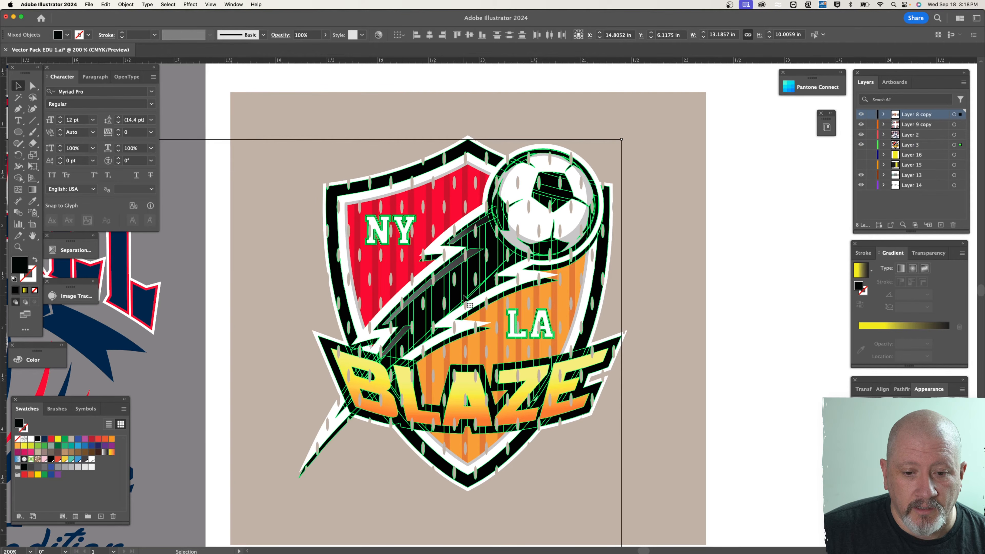
pyautogui.moveTo(589, 300); pyautogui.dragTo(825, 274)
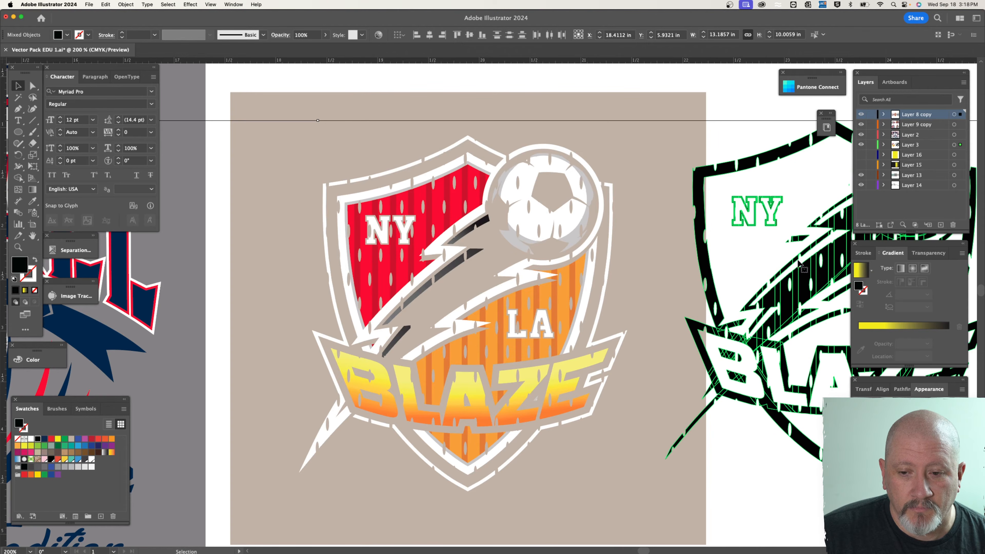
# Step: Fill the tan rectangle behind the BLAZE badge with black to simulate a black garment
pyautogui.click(656, 139)
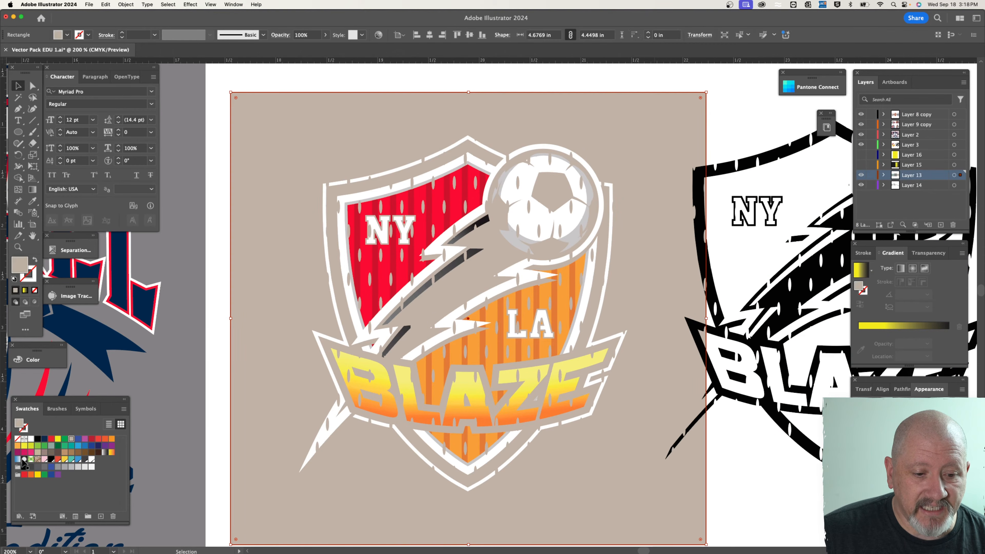
pyautogui.click(37, 439)
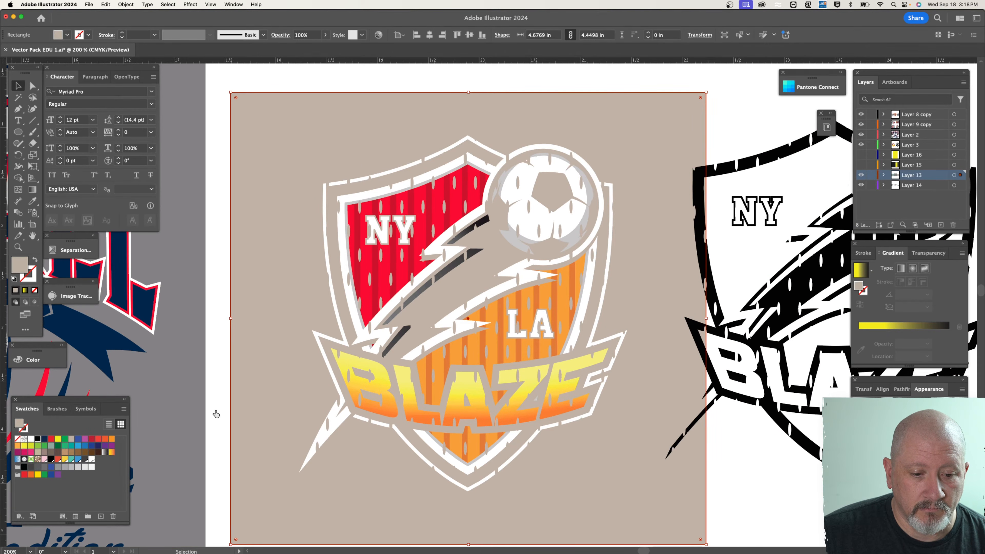
pyautogui.click(225, 406)
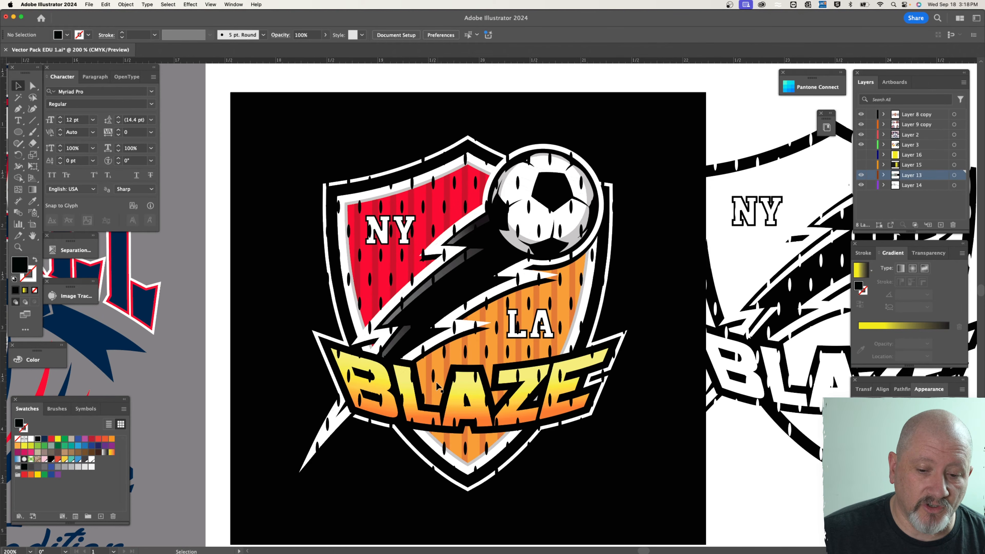
# Step: Undo the black background fill and the relocation of the badge's black artwork
pyautogui.press('super+z')
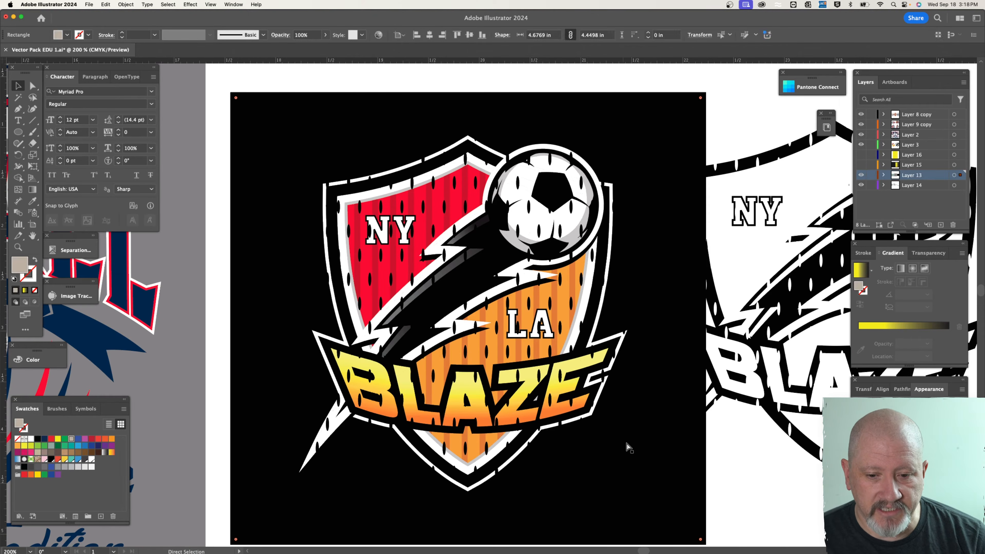
pyautogui.press('super+z')
pyautogui.press('super+z')
pyautogui.press('super+z')
pyautogui.press('super+z')
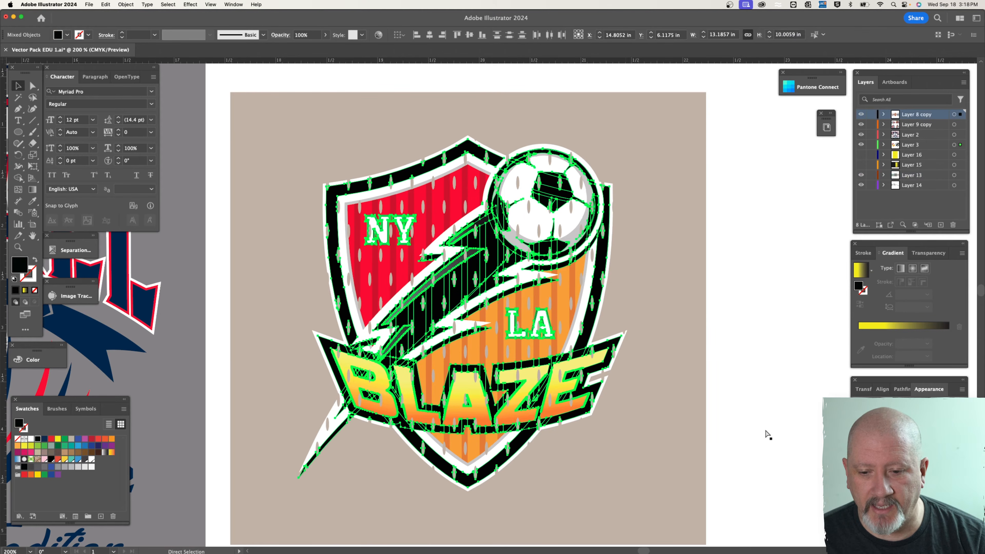
# Step: Review the design overview with its preparation notes, and examine the halftone edges around the three cat illustrations
pyautogui.scroll(-5, 763, 389)
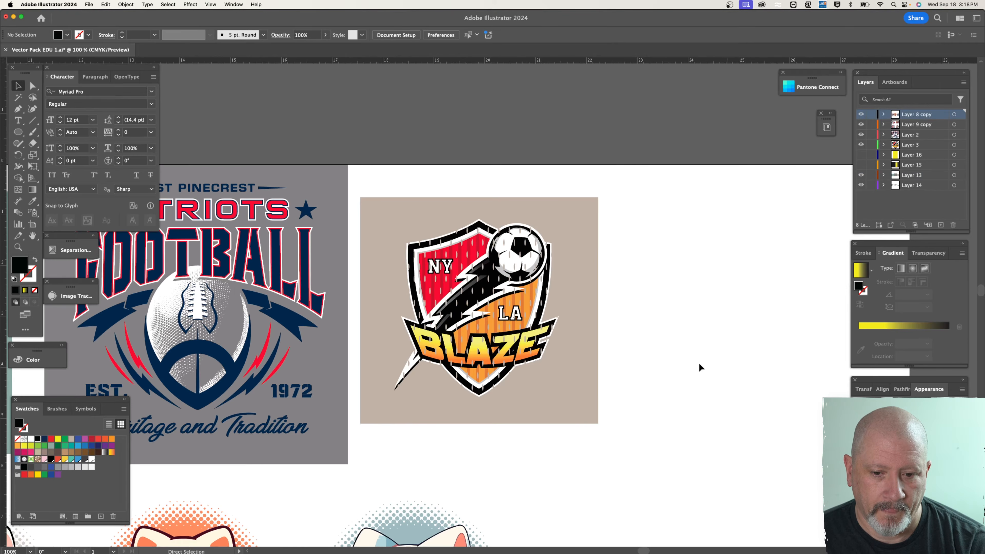
pyautogui.scroll(-5, 709, 315)
pyautogui.hscroll(-5, 709, 315)
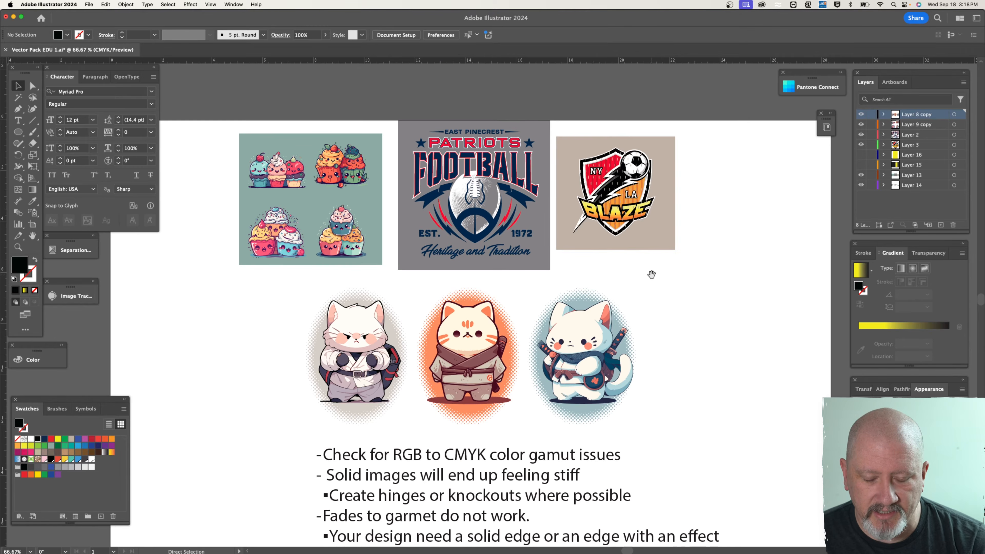
pyautogui.press('super+minus')
pyautogui.moveTo(698, 358); pyautogui.dragTo(701, 337)
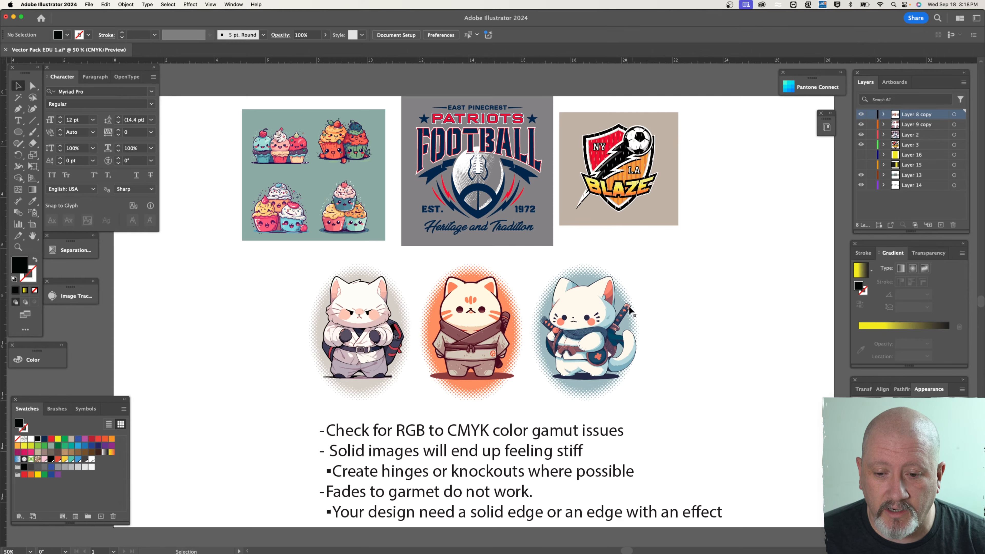
pyautogui.press('super+equal')
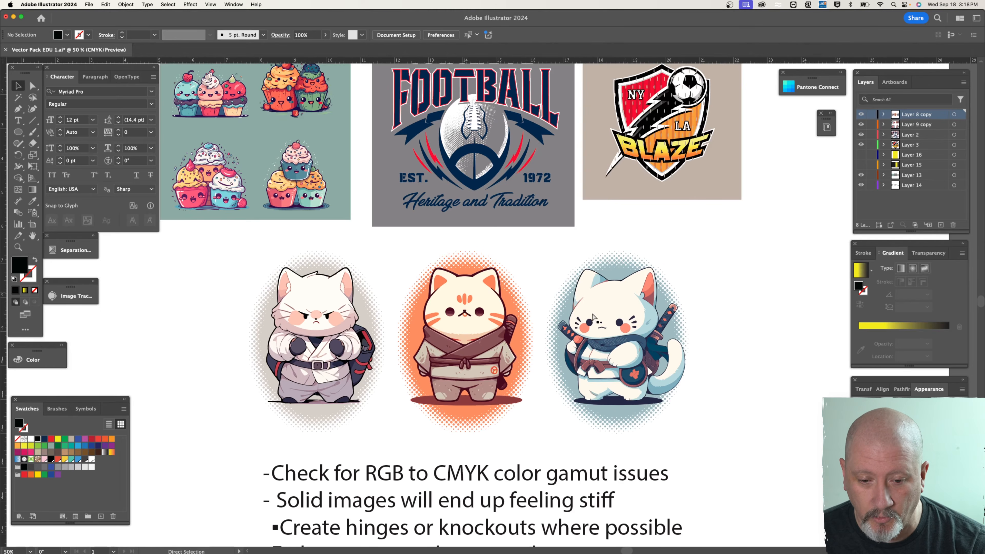
pyautogui.press('super+equal')
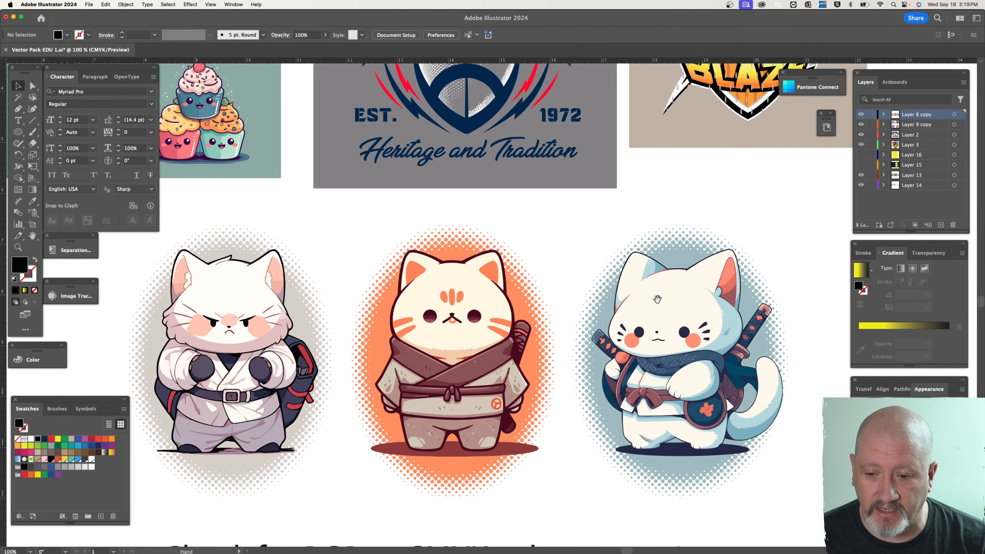
# Step: Draw a circle about 5.58 in wide beside the blue cat and fill it with the yellow-and-black gradient set to radial
pyautogui.hscroll(10, 543, 310)
pyautogui.press('l')
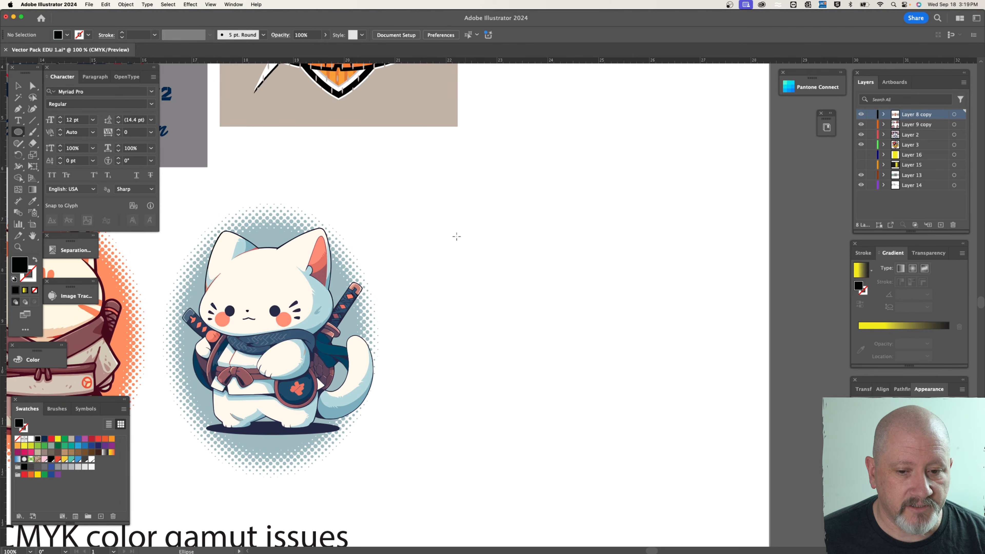
pyautogui.moveTo(450, 197); pyautogui.dragTo(670, 470)
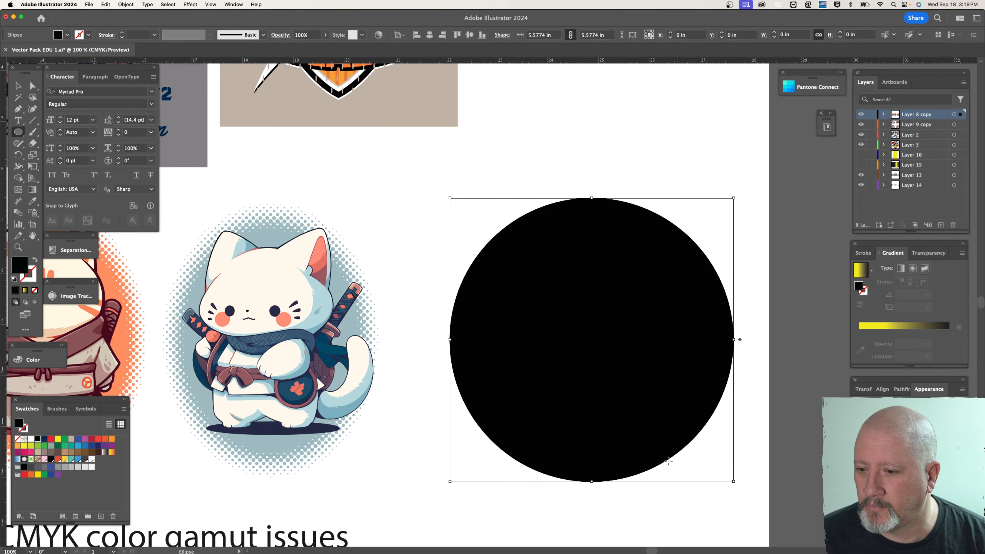
pyautogui.click(888, 329)
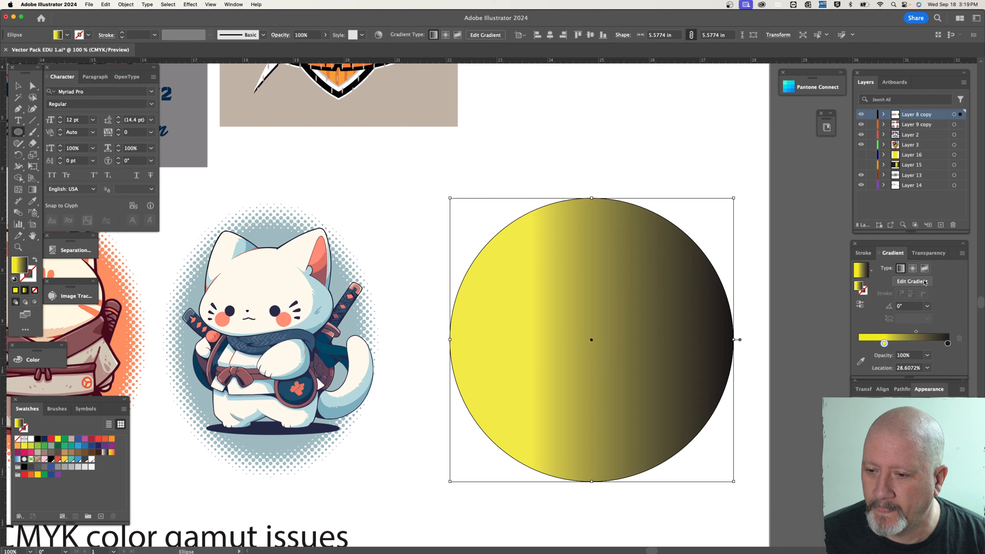
pyautogui.click(912, 269)
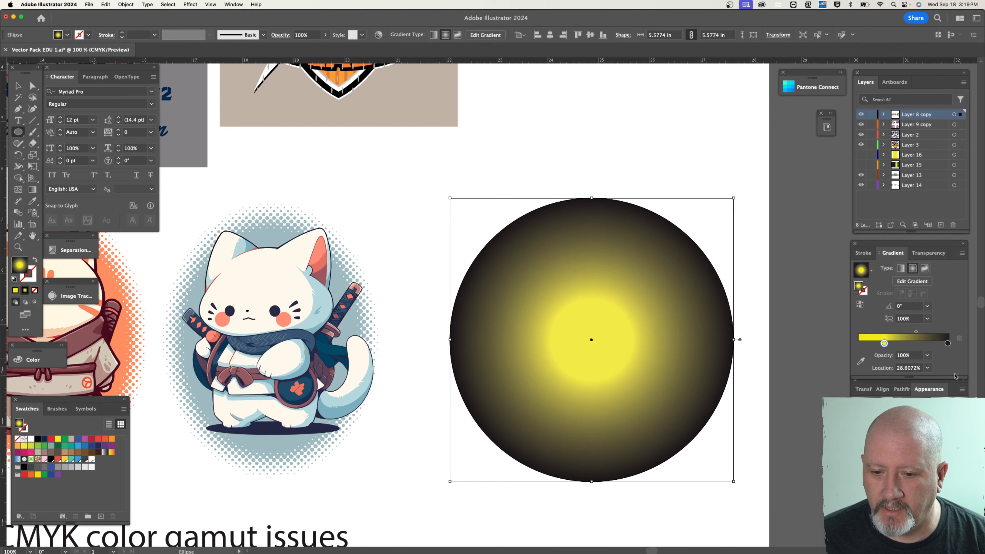
# Step: Rearrange the circle's gradient to fade from a dark center stop at about 56% to yellow at the outer edge
pyautogui.click(885, 343)
pyautogui.moveTo(885, 343); pyautogui.dragTo(857, 349)
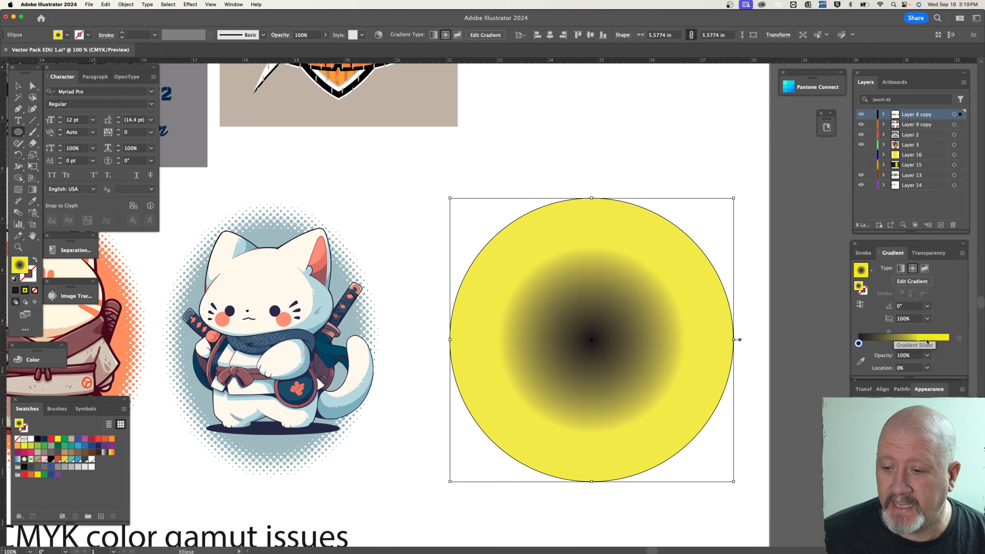
pyautogui.click(918, 343)
pyautogui.moveTo(918, 343)
pyautogui.mouseDown()
pyautogui.moveTo(948, 343)
pyautogui.moveTo(913, 333)
pyautogui.moveTo(913, 346)
pyautogui.mouseUp()
pyautogui.click(899, 343)
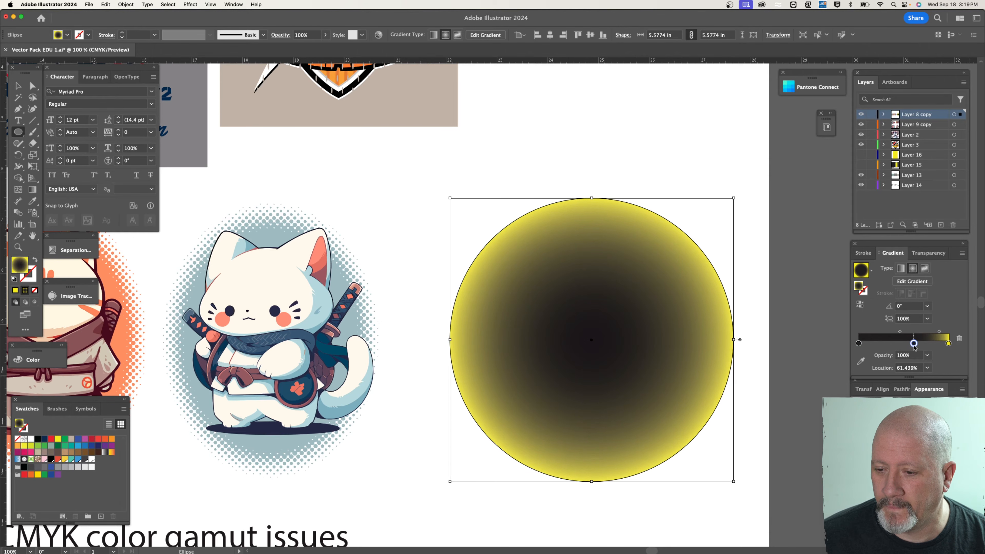
pyautogui.press('super+z')
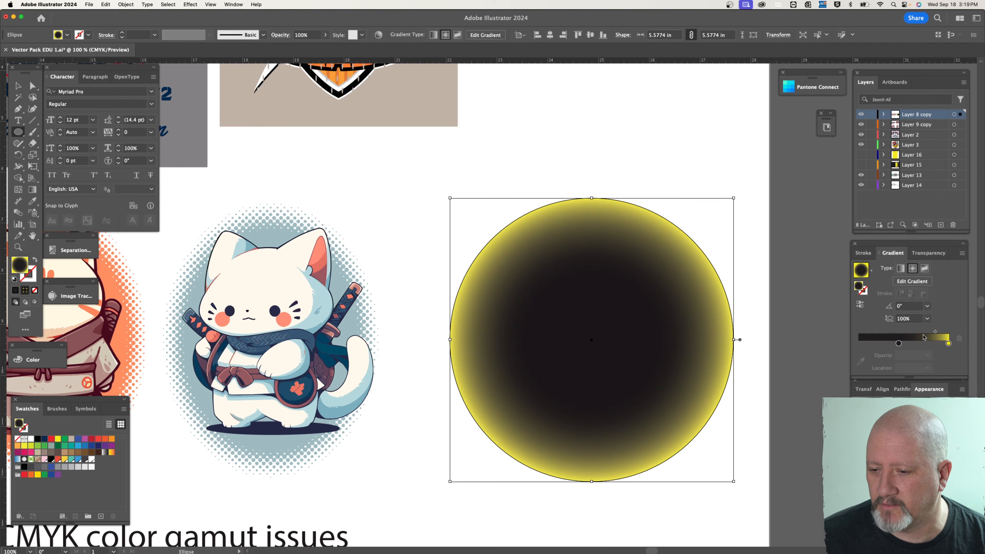
pyautogui.moveTo(936, 332); pyautogui.dragTo(910, 344)
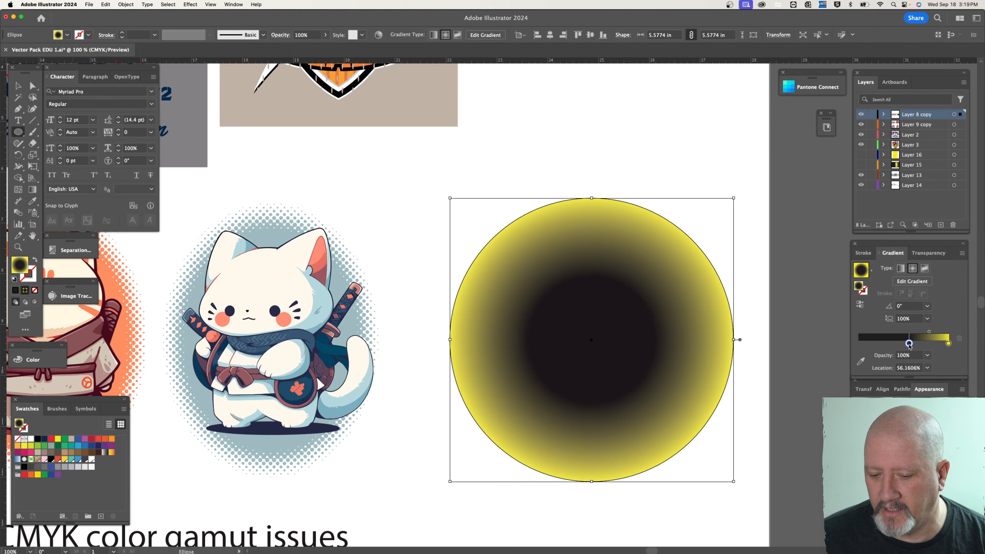
pyautogui.click(949, 344)
pyautogui.click(781, 268)
pyautogui.press('Escape')
pyautogui.press('v')
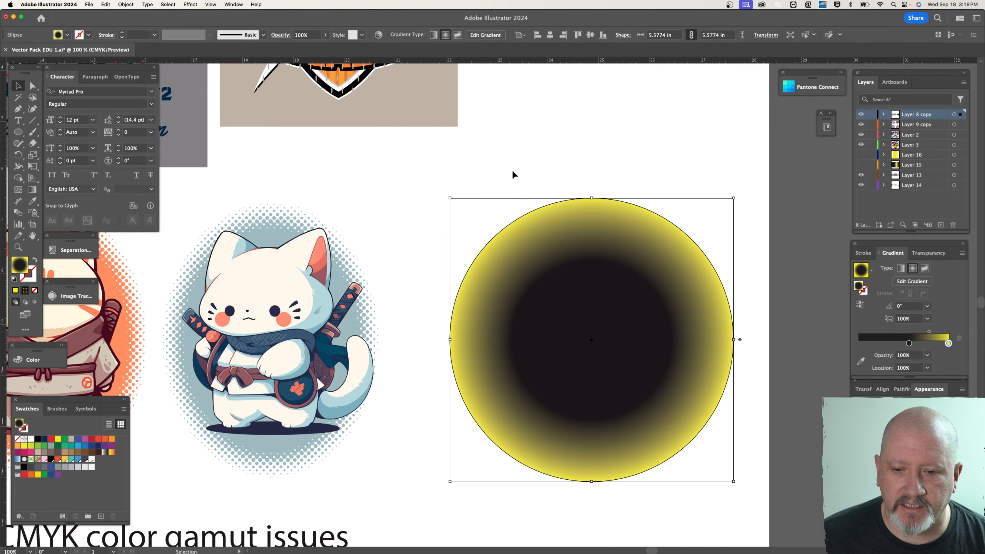
# Step: Apply the Color Halftone effect to the gradient circle with a maximum radius of 20 pixels and all four channels at 45 degrees
pyautogui.click(504, 160)
pyautogui.click(556, 282)
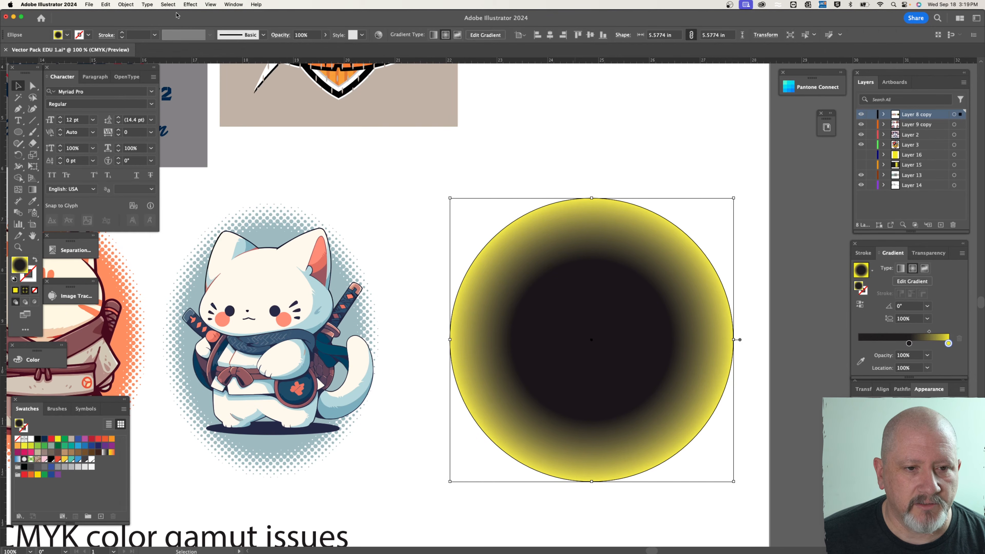
pyautogui.click(190, 4)
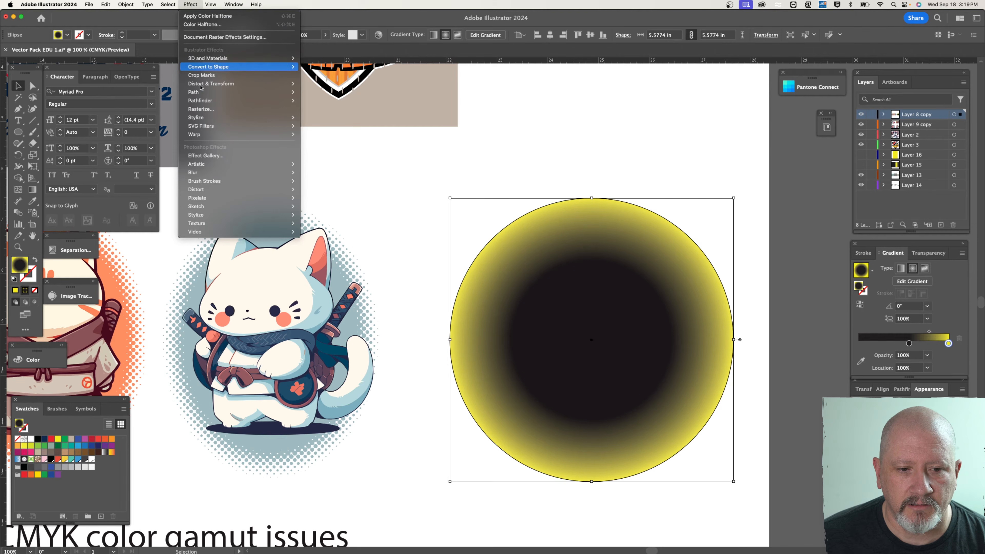
pyautogui.moveTo(211, 201)
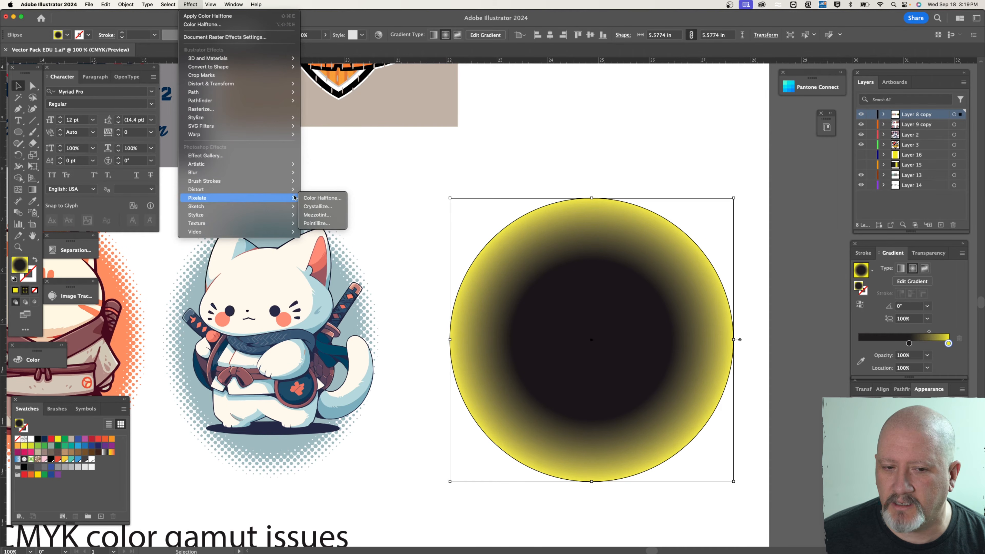
pyautogui.click(320, 197)
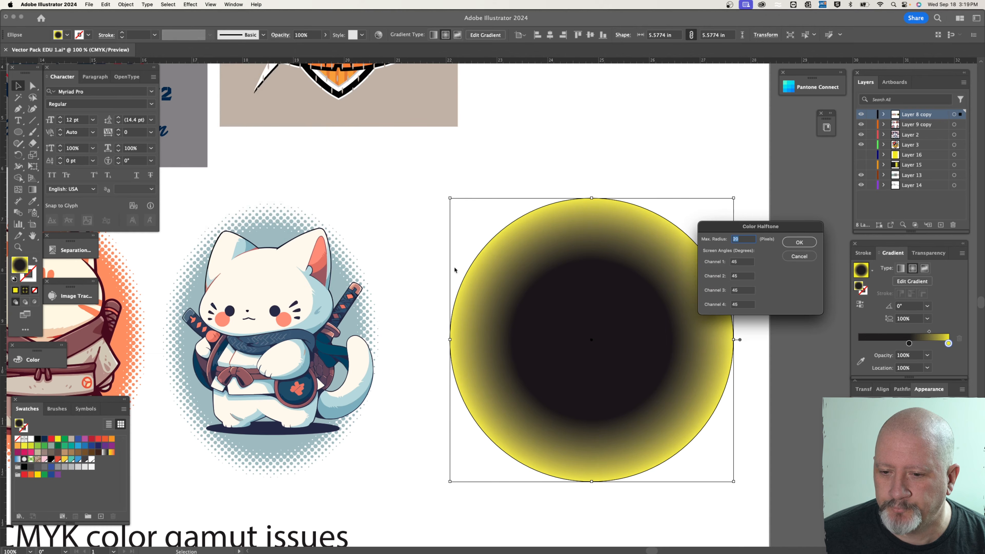
pyautogui.moveTo(801, 230); pyautogui.dragTo(822, 160)
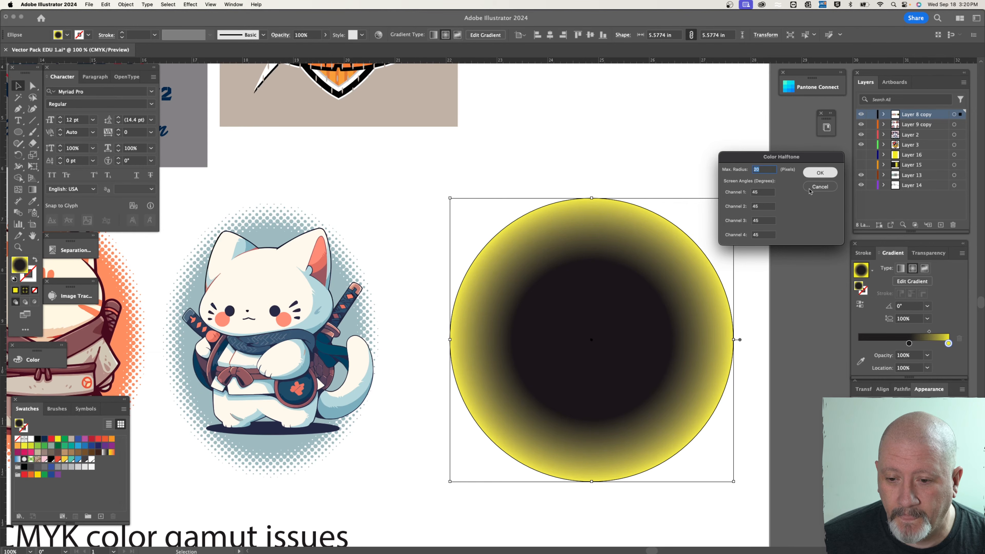
pyautogui.press('Return')
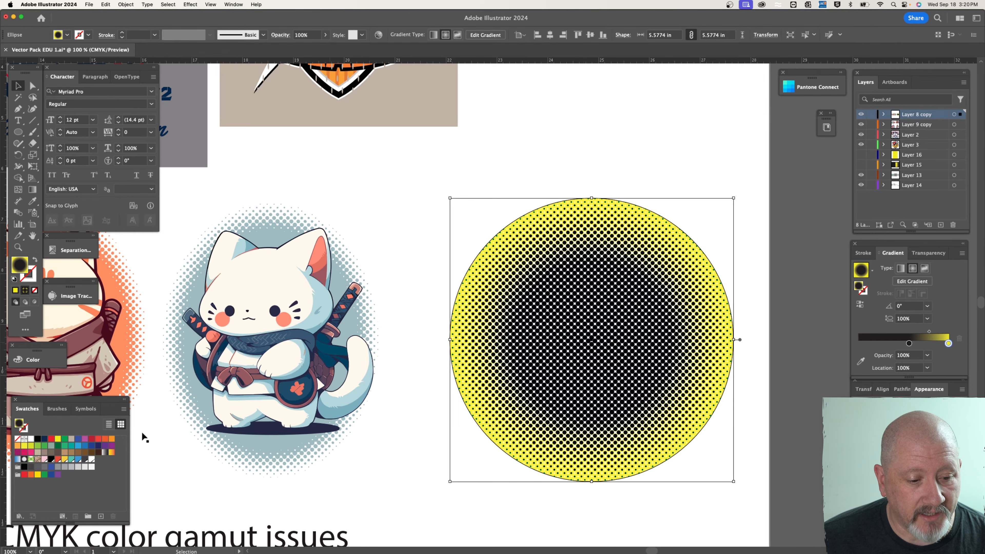
# Step: Recolor the halftone circle's gradient with solid black for the inner stop and white for the outer stop
pyautogui.moveTo(50, 462); pyautogui.dragTo(911, 344)
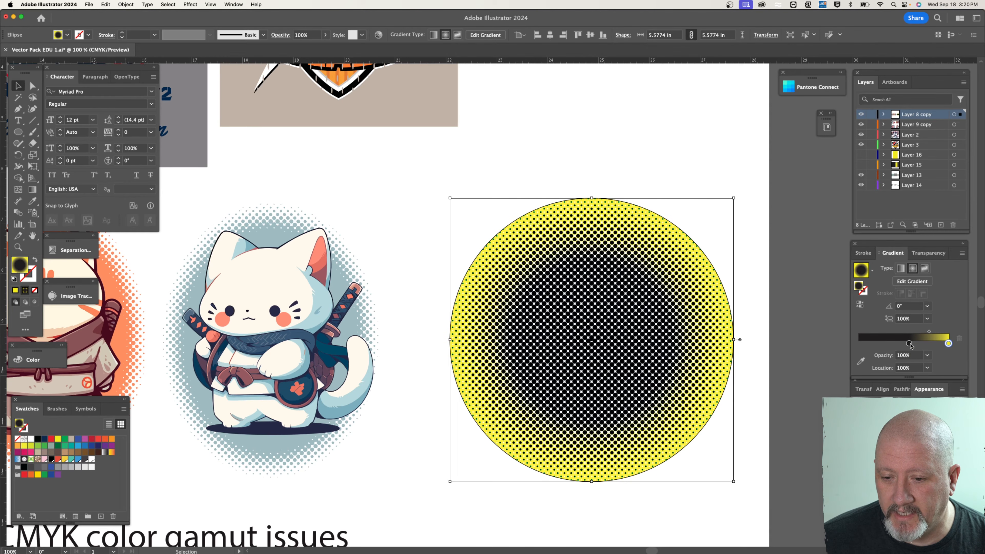
pyautogui.click(910, 344)
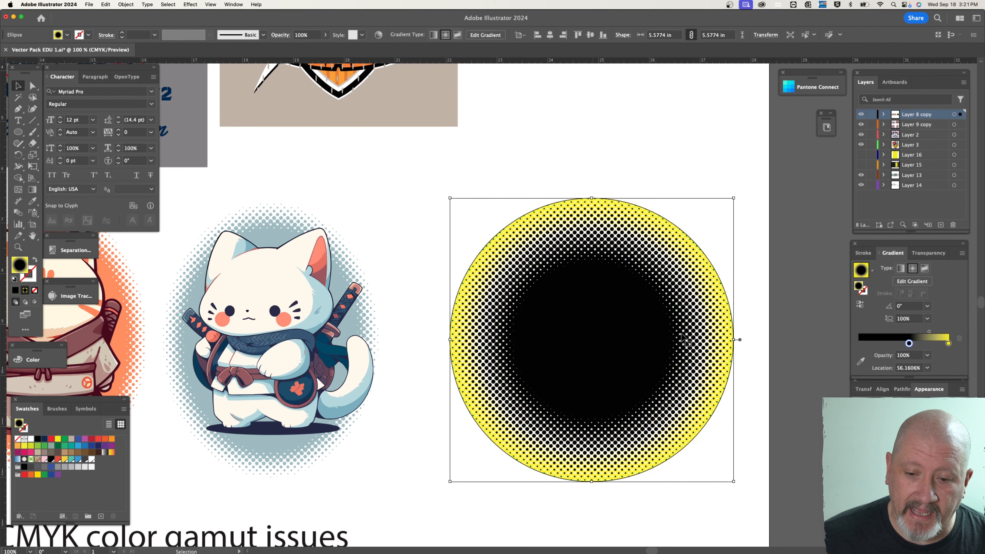
pyautogui.click(948, 343)
pyautogui.hscroll(5, 388, 388)
pyautogui.scroll(-2, 387, 388)
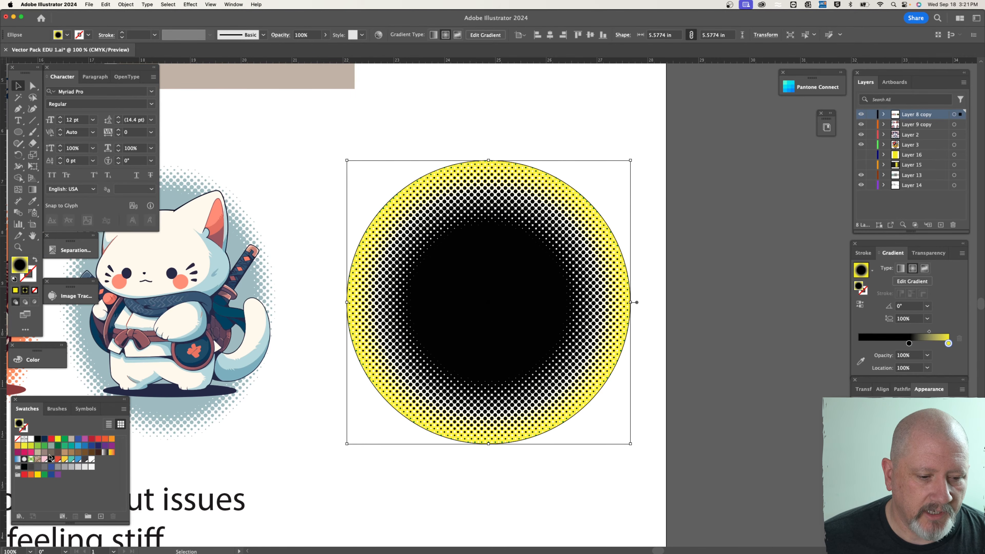
pyautogui.moveTo(31, 440); pyautogui.dragTo(949, 345)
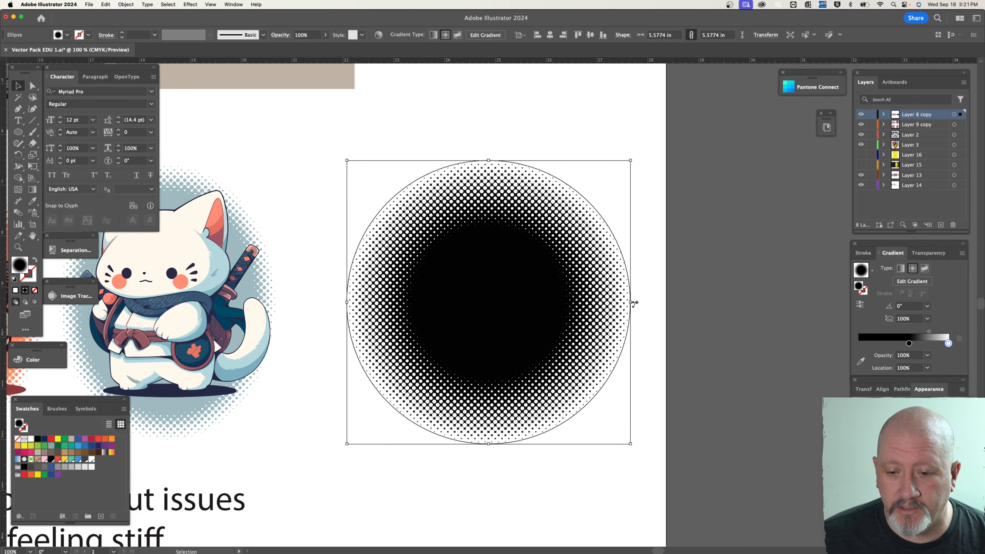
# Step: Narrow the halftone circle into an upright oval about 4.34 in wide and deselect it
pyautogui.moveTo(633, 302); pyautogui.dragTo(567, 303)
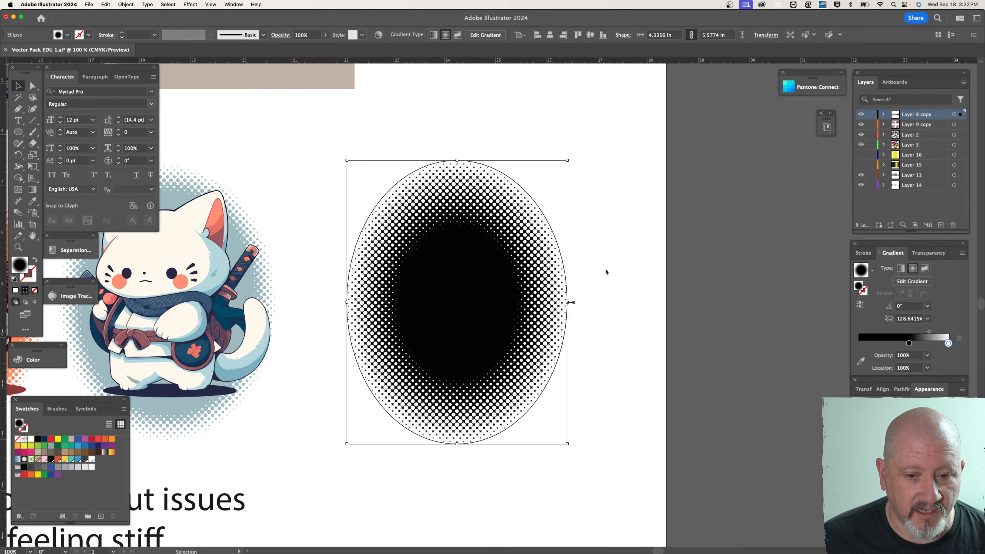
pyautogui.click(609, 276)
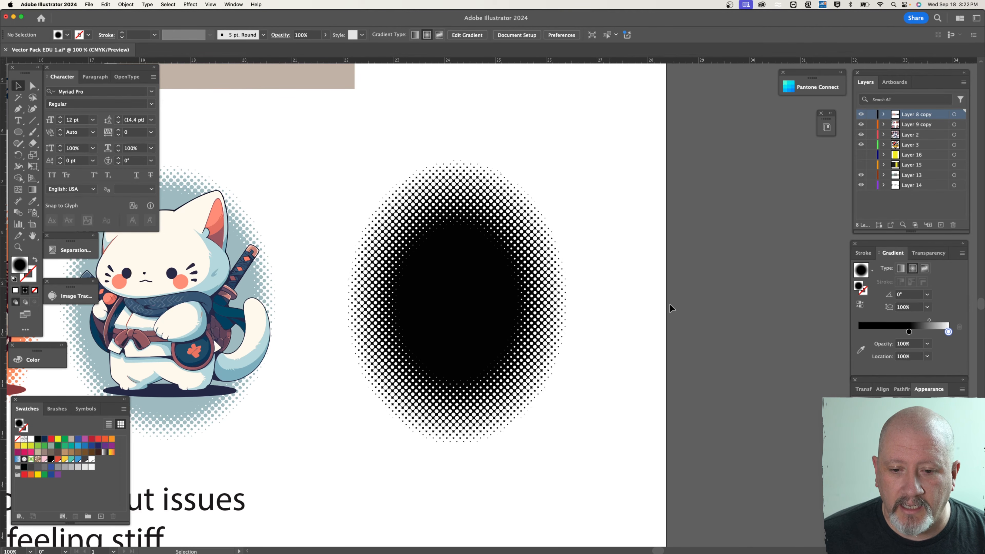
# Step: Move the halftone oval's black gradient stop to about 65% and its white stop to about 95%
pyautogui.click(500, 315)
pyautogui.click(947, 343)
pyautogui.moveTo(946, 343); pyautogui.dragTo(917, 345)
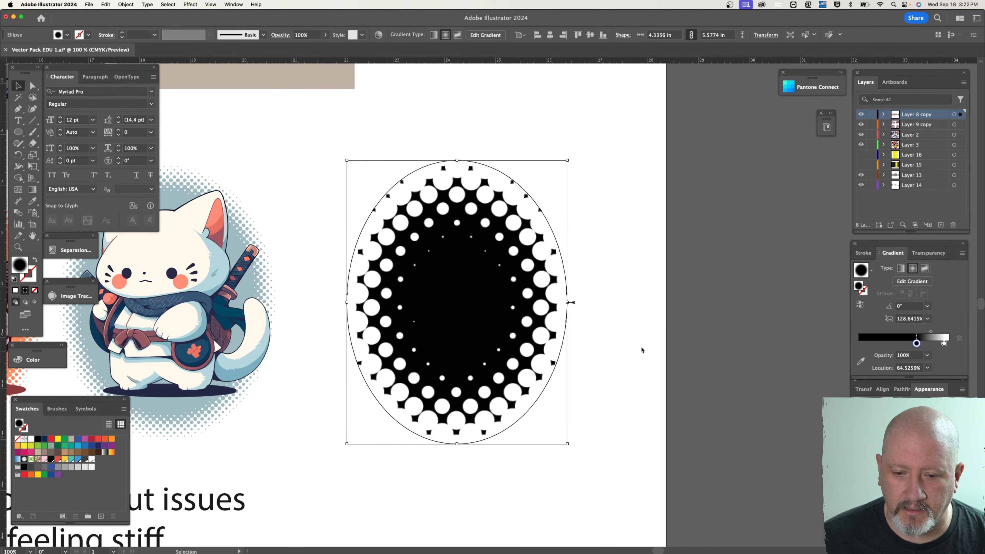
pyautogui.click(695, 348)
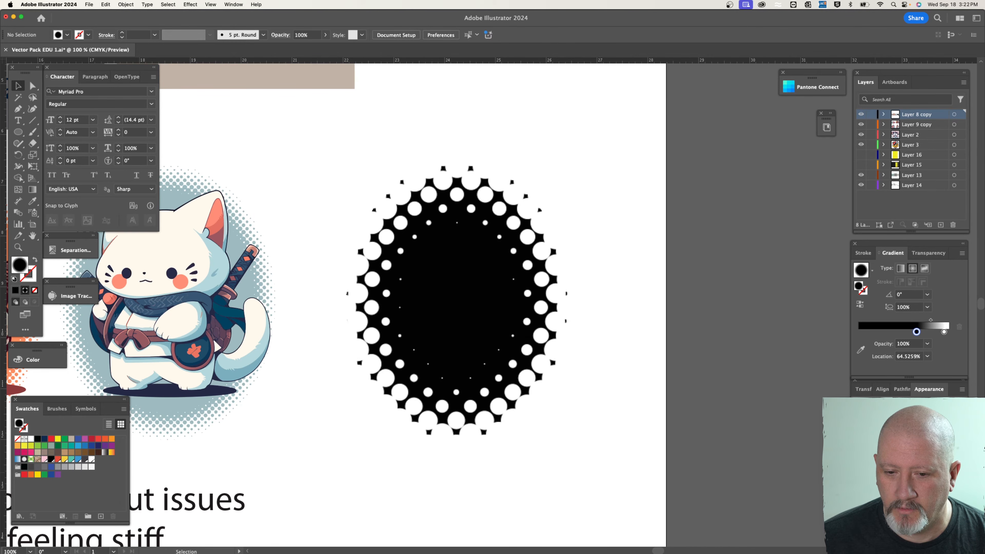
# Step: Tighten the halftone oval's fade by moving the black gradient stop to about 75% and the white stop to about 98%
pyautogui.hscroll(-2, 542, 244)
pyautogui.click(542, 244)
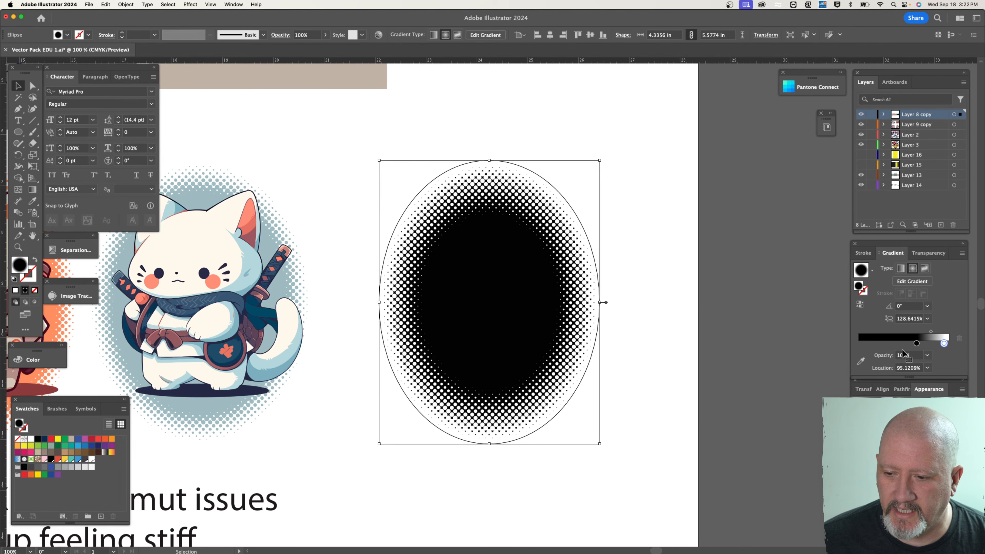
pyautogui.moveTo(916, 345); pyautogui.dragTo(927, 346)
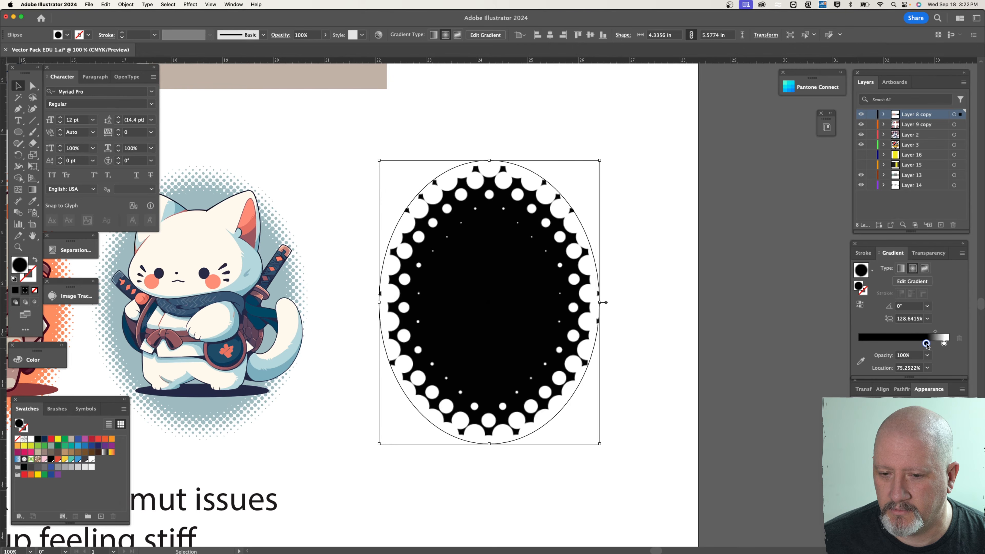
pyautogui.moveTo(944, 343); pyautogui.dragTo(947, 343)
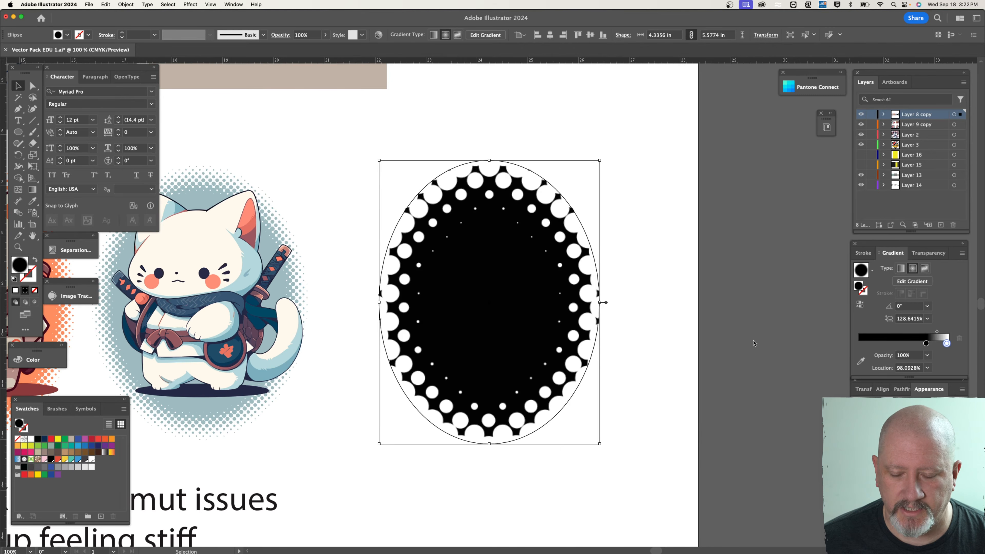
pyautogui.click(662, 347)
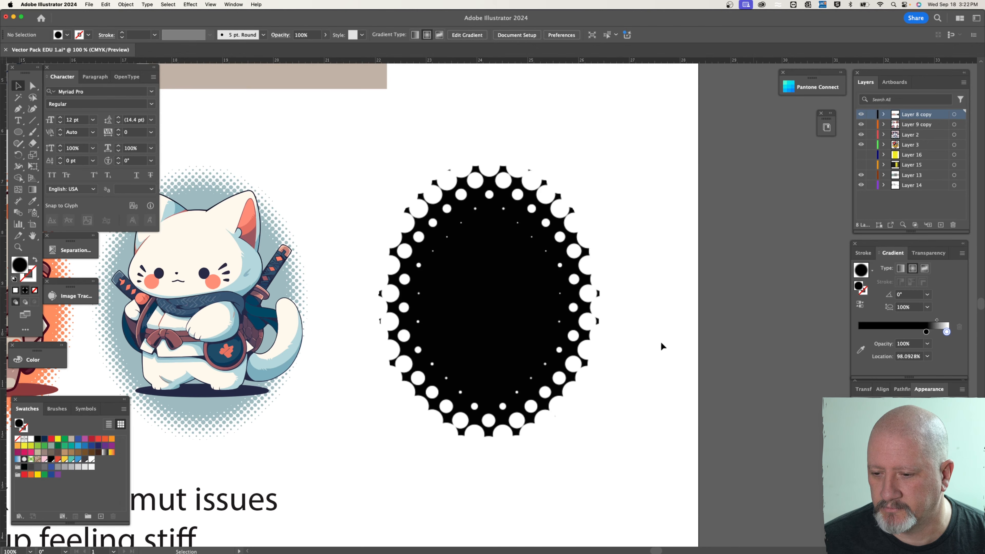
pyautogui.click(595, 298)
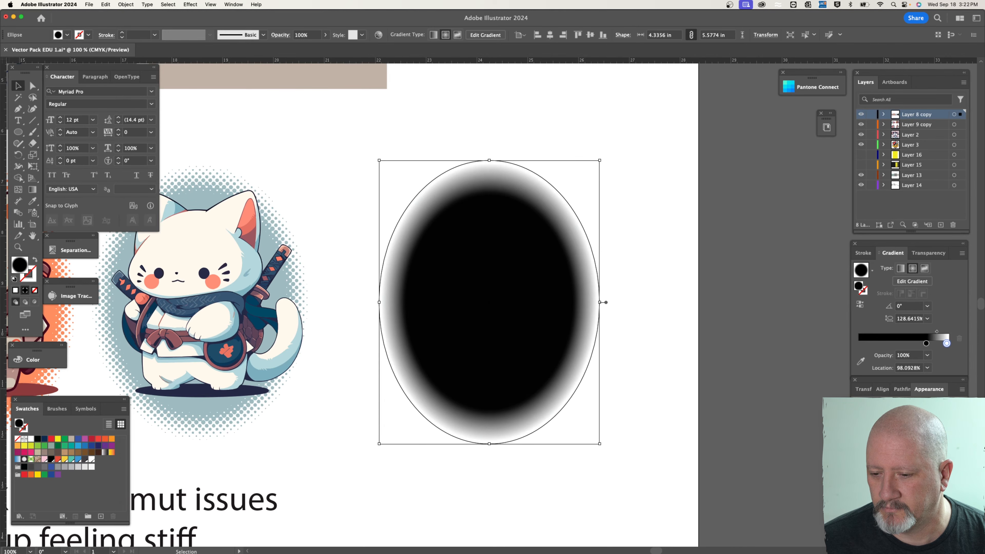
pyautogui.press('super+h')
pyautogui.click(709, 236)
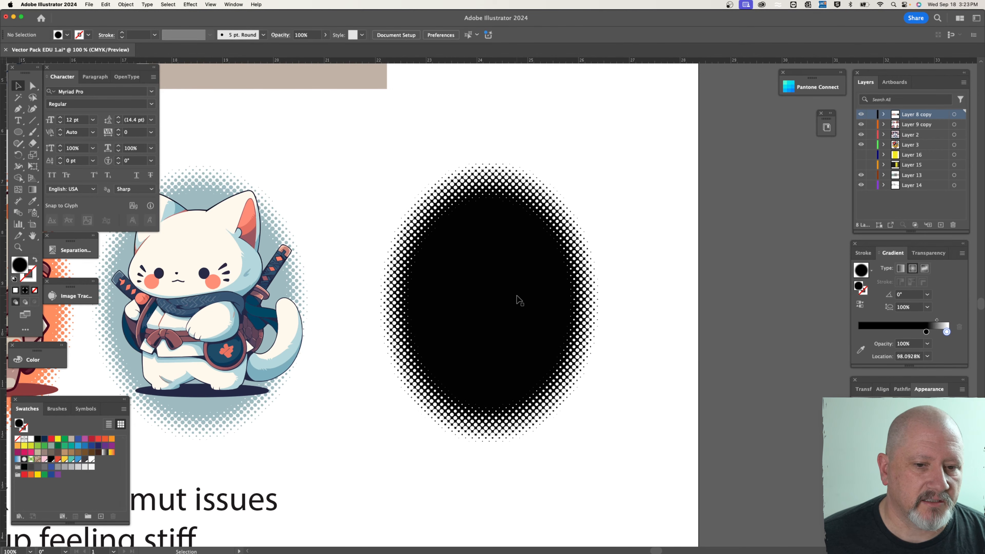
# Step: Rasterize the halftone oval in Grayscale at High (300 ppi) with a white background and Art Optimized anti-aliasing
pyautogui.click(520, 296)
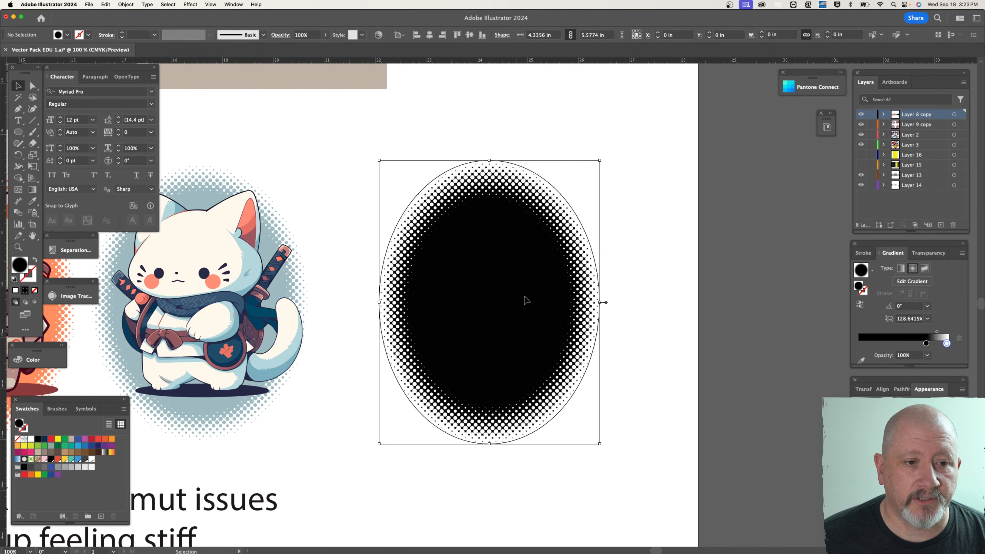
pyautogui.click(119, 5)
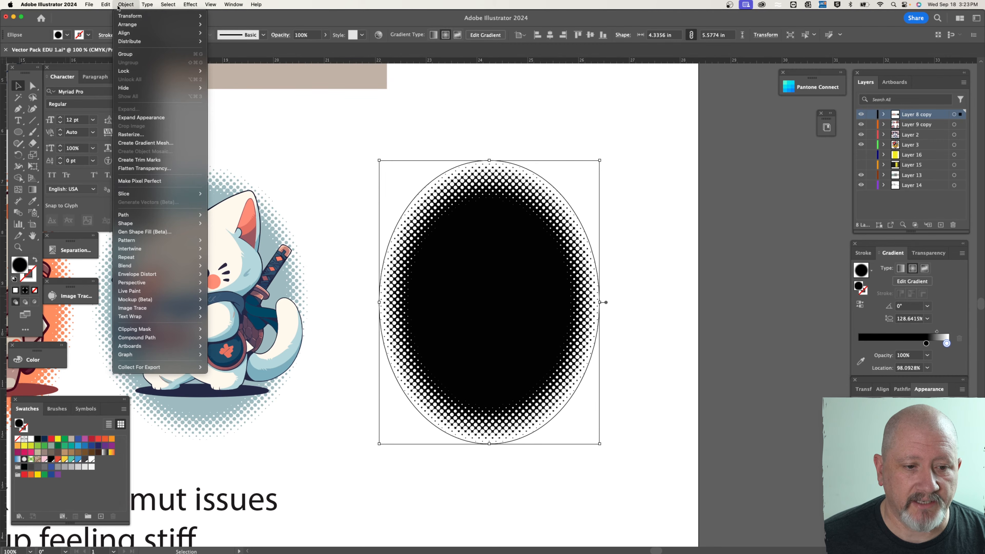
pyautogui.click(140, 136)
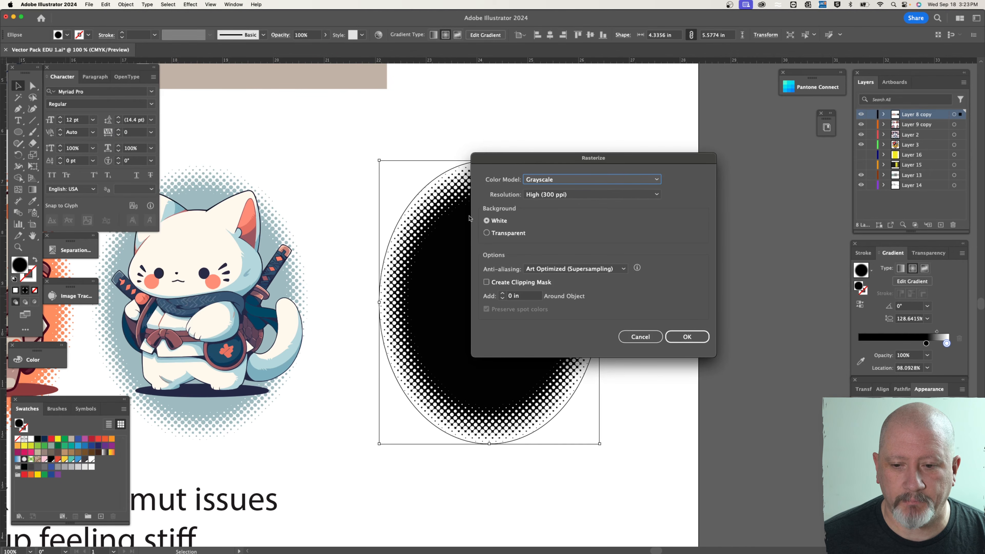
pyautogui.click(690, 336)
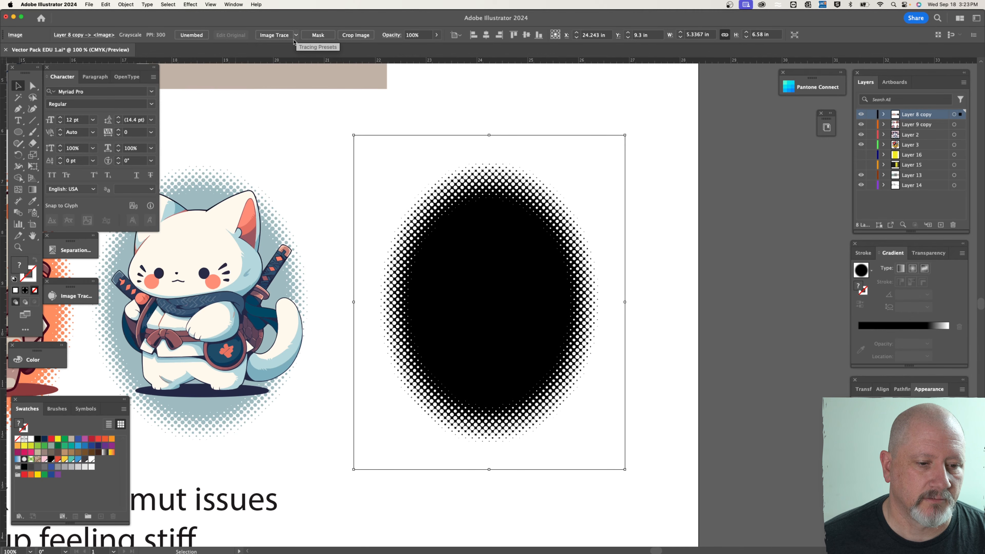
# Step: Trace the rasterized oval in black and white with paths 97%, corners 98%, noise 1 px and white ignored, and expand the tracing
pyautogui.click(75, 290)
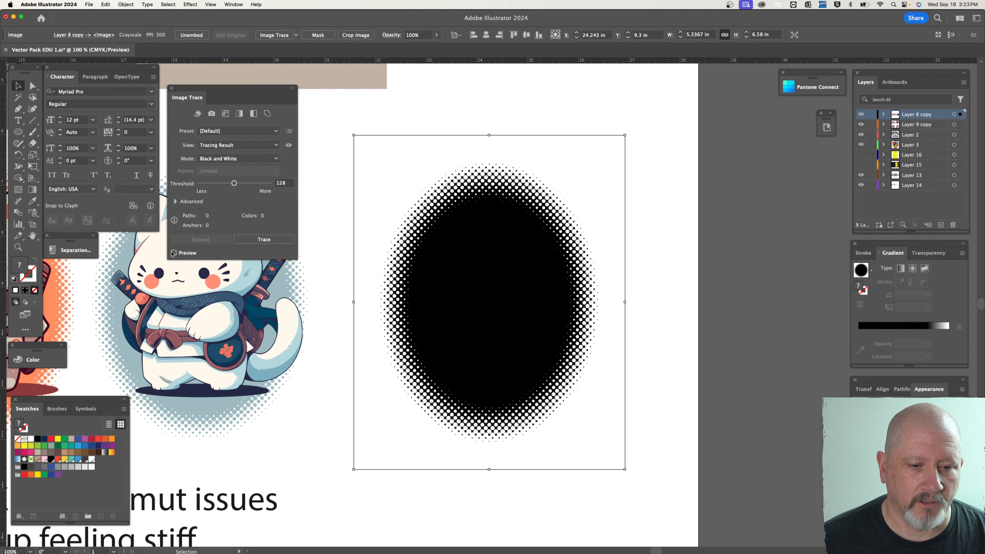
pyautogui.click(175, 201)
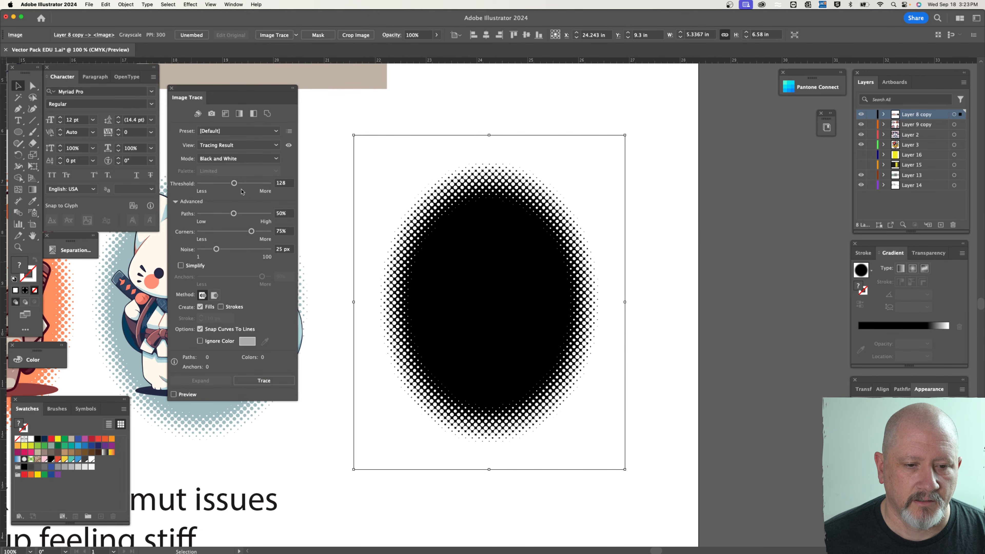
pyautogui.moveTo(234, 213); pyautogui.dragTo(266, 213)
pyautogui.moveTo(251, 231); pyautogui.dragTo(268, 232)
pyautogui.moveTo(216, 249); pyautogui.dragTo(199, 250)
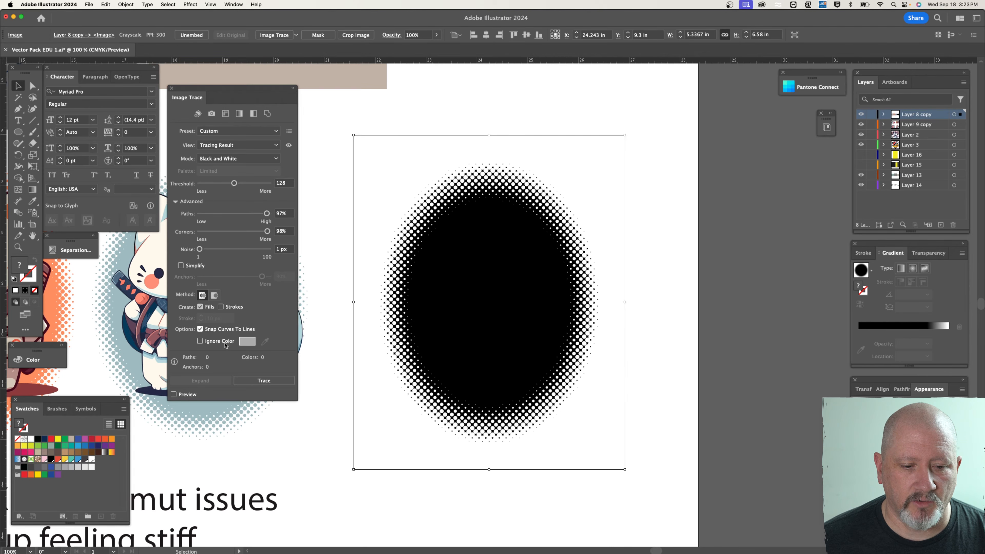
pyautogui.click(200, 342)
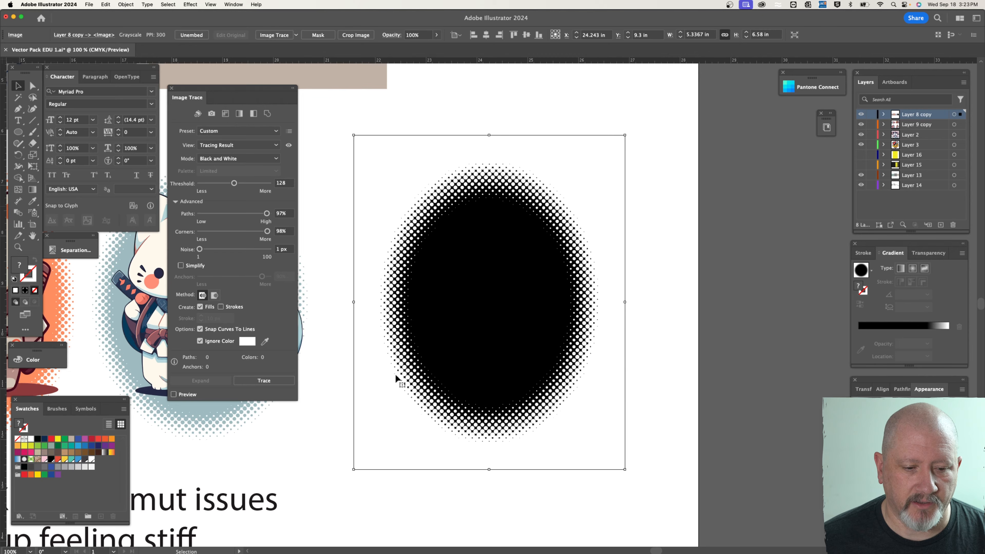
pyautogui.click(174, 395)
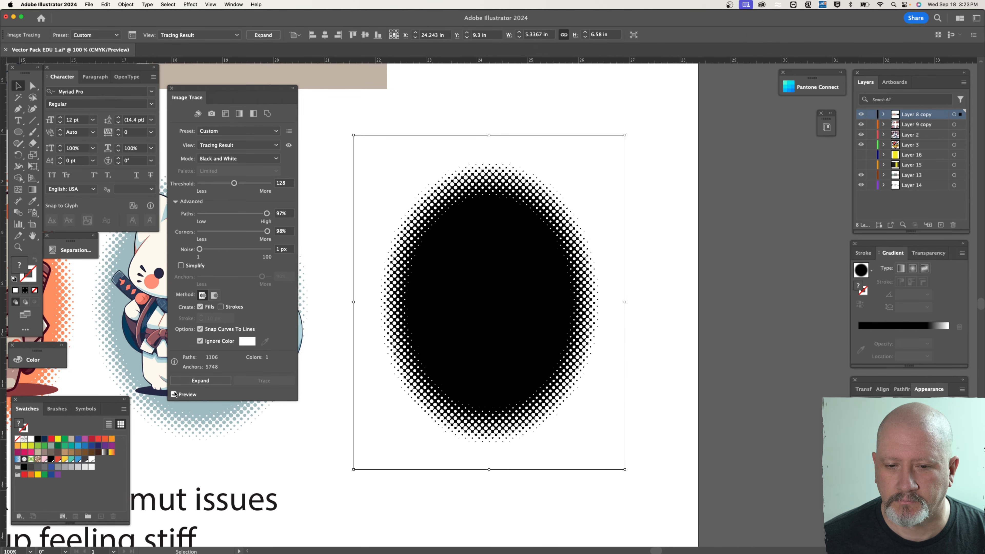
pyautogui.click(200, 381)
# Step: Ungroup the expanded halftone tracing, fill it with yellow and deselect it
pyautogui.rightClick(526, 300)
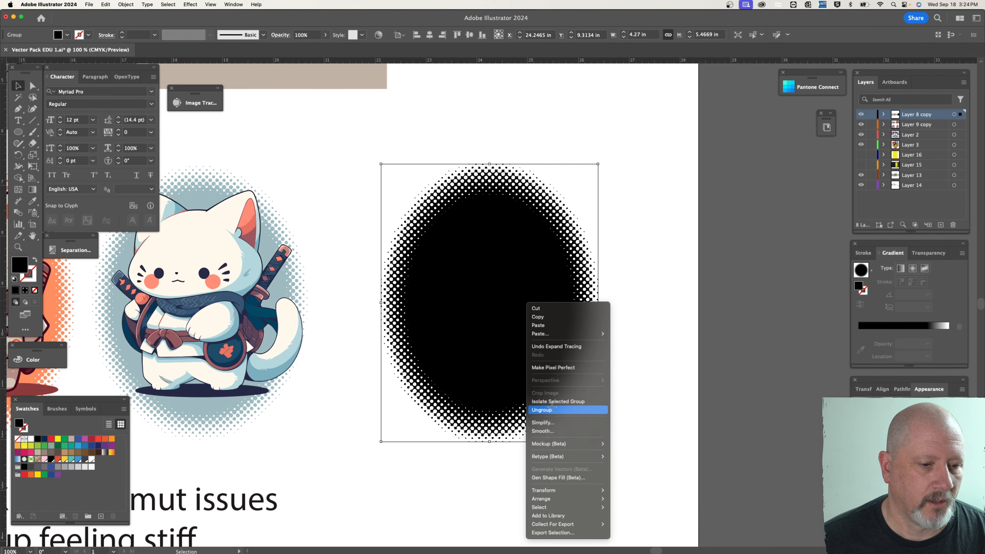
pyautogui.click(552, 407)
pyautogui.click(65, 460)
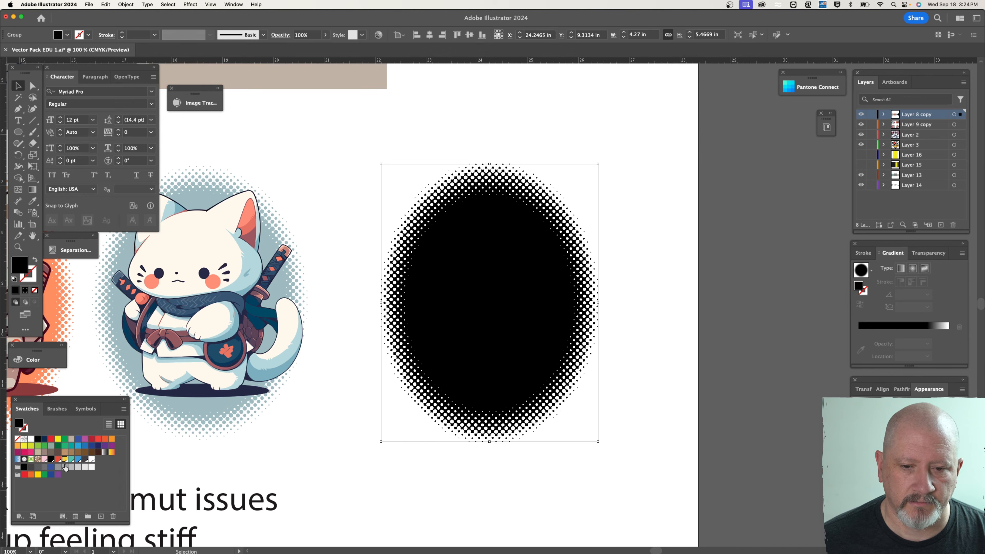
pyautogui.click(676, 254)
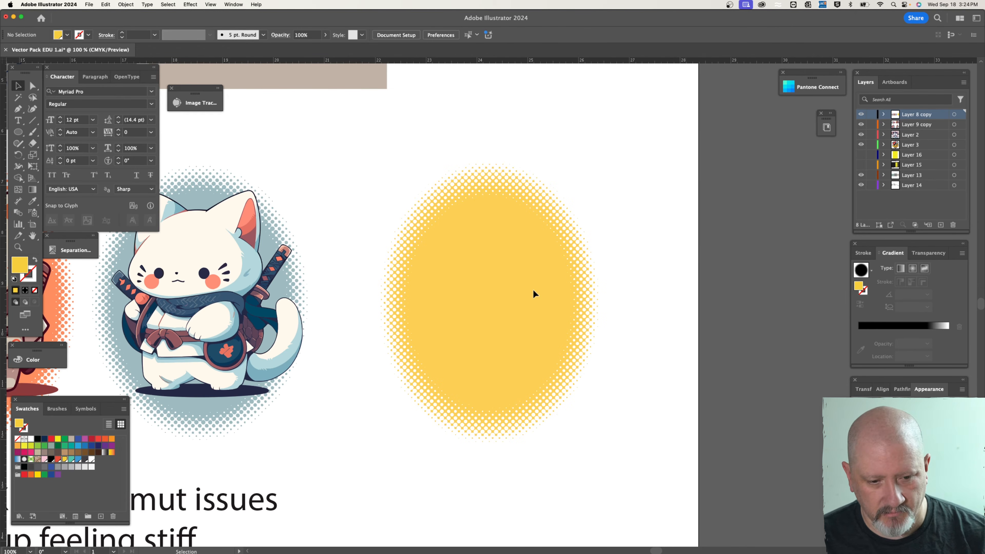
# Step: Place a copy of the samurai cat over the yellow halftone oval, centered at about X 24.47 in, Y 9.16 in
pyautogui.click(232, 280)
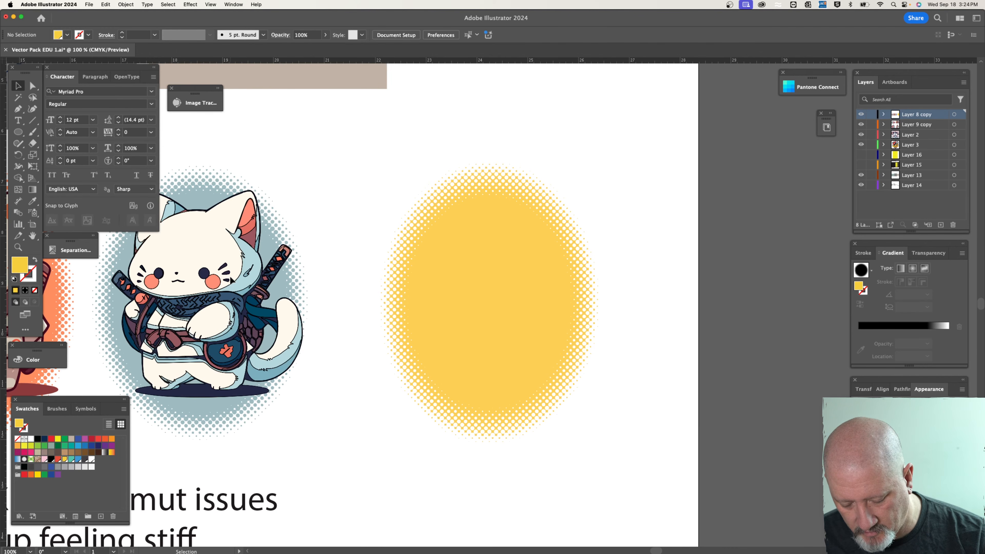
pyautogui.press('a')
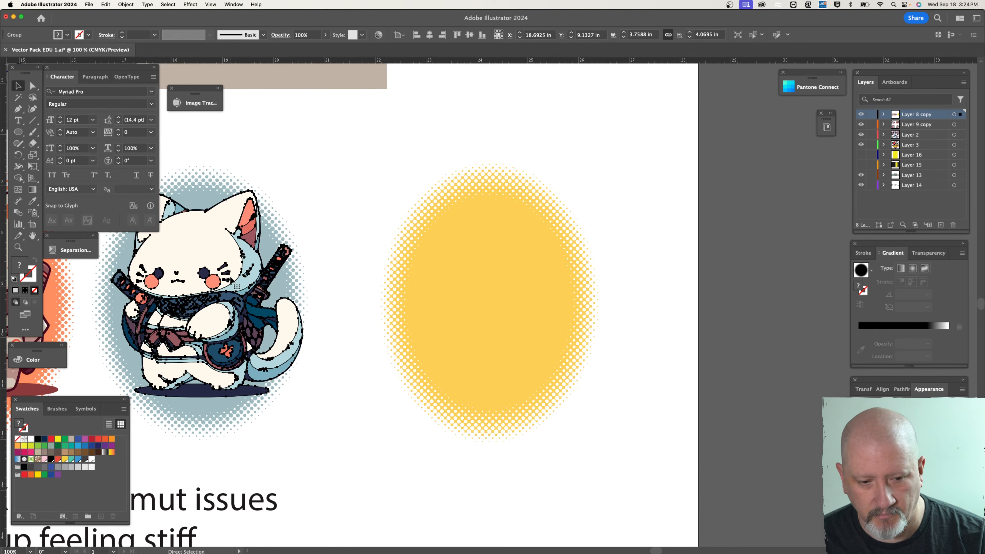
pyautogui.press('super+v')
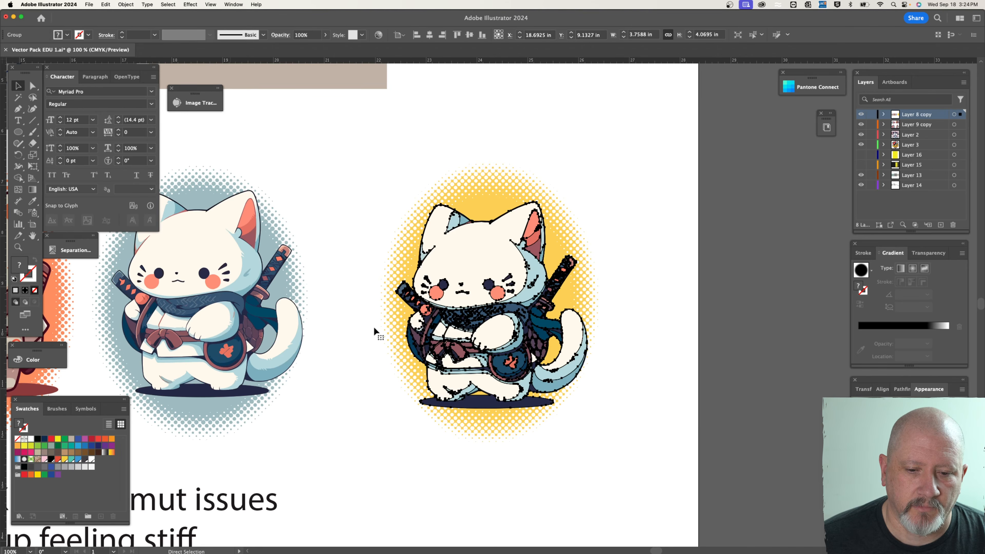
pyautogui.press('v')
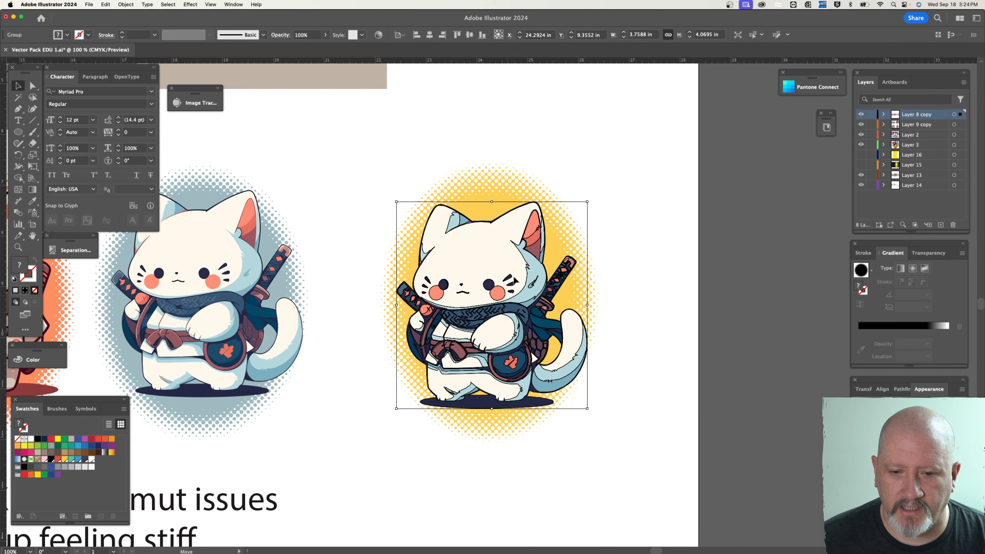
pyautogui.press('Delete')
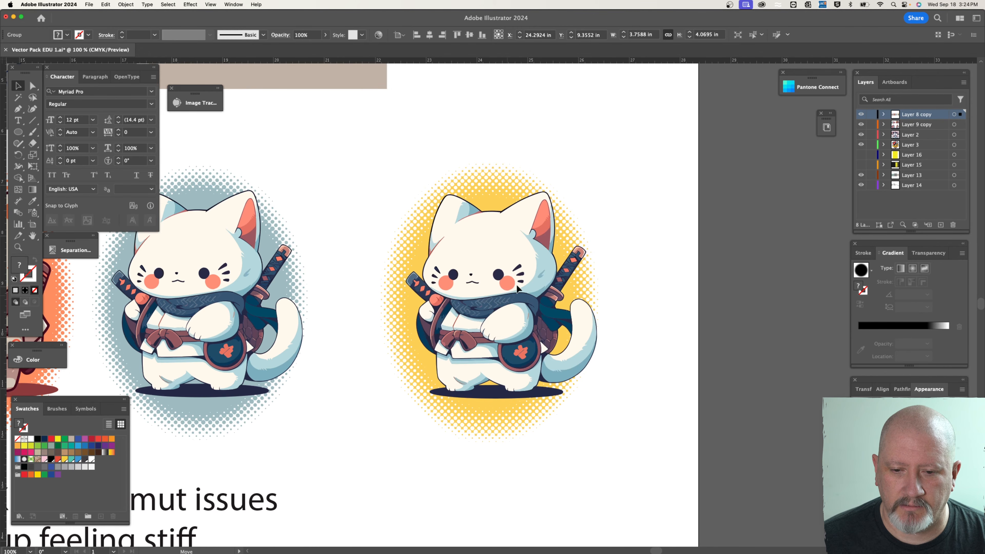
pyautogui.press('super+z')
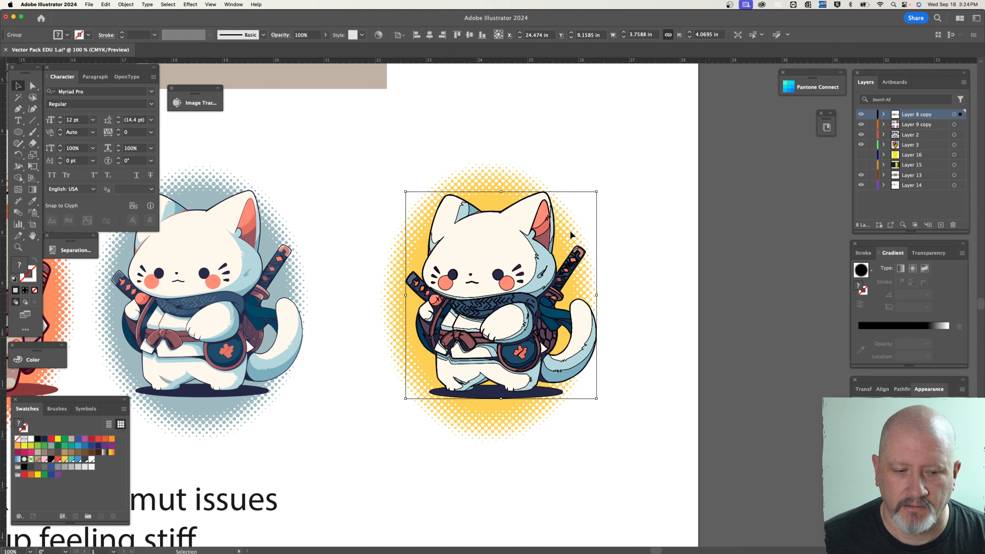
# Step: Recolor the yellow halftone oval with a dark blue sampled from the cat artwork using the Eyedropper, and deselect it
pyautogui.press('i')
pyautogui.click(570, 234)
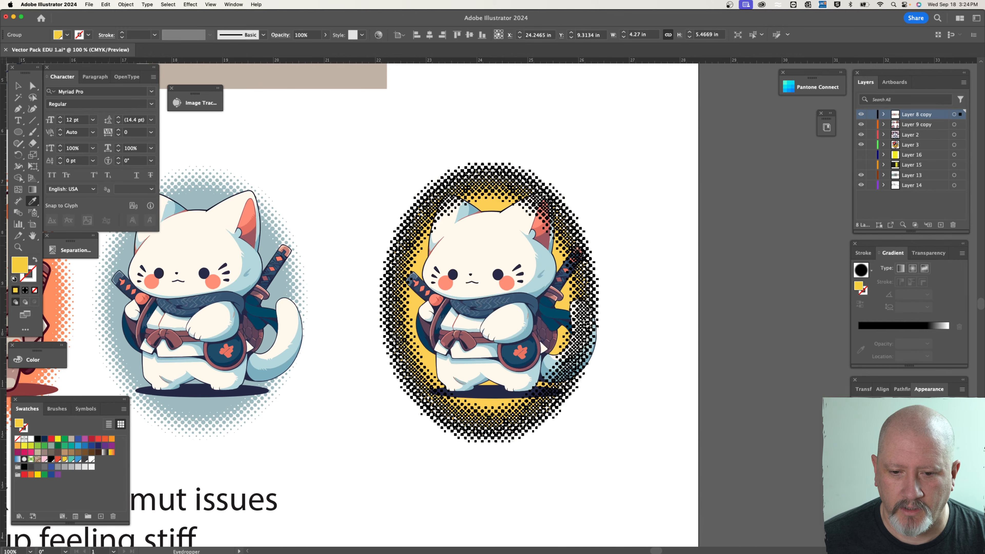
pyautogui.click(528, 299)
pyautogui.click(18, 86)
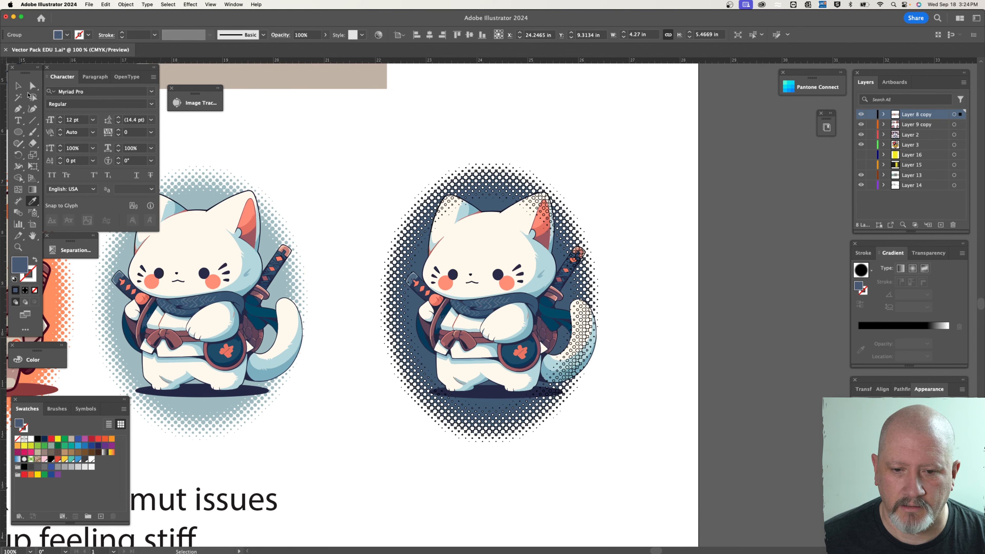
pyautogui.click(512, 132)
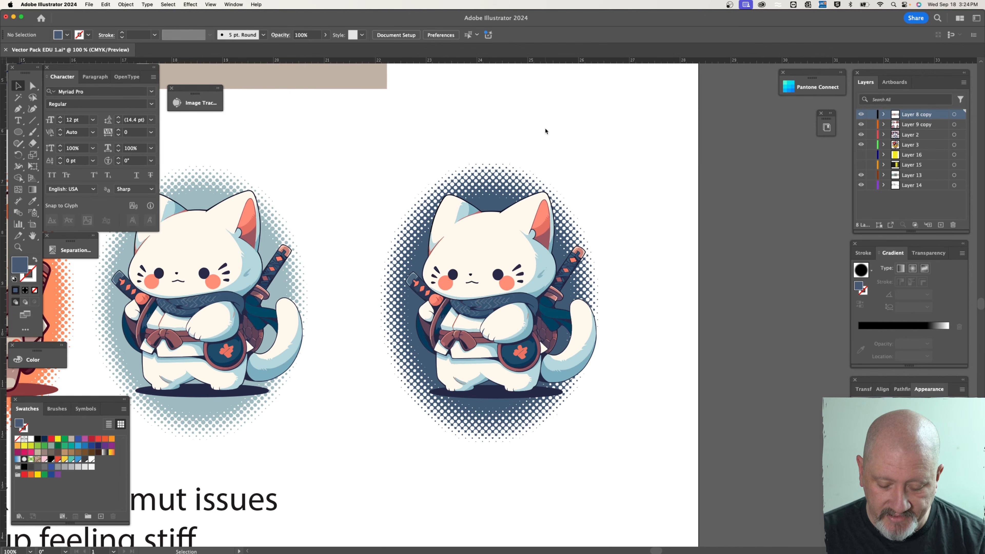
pyautogui.press('a')
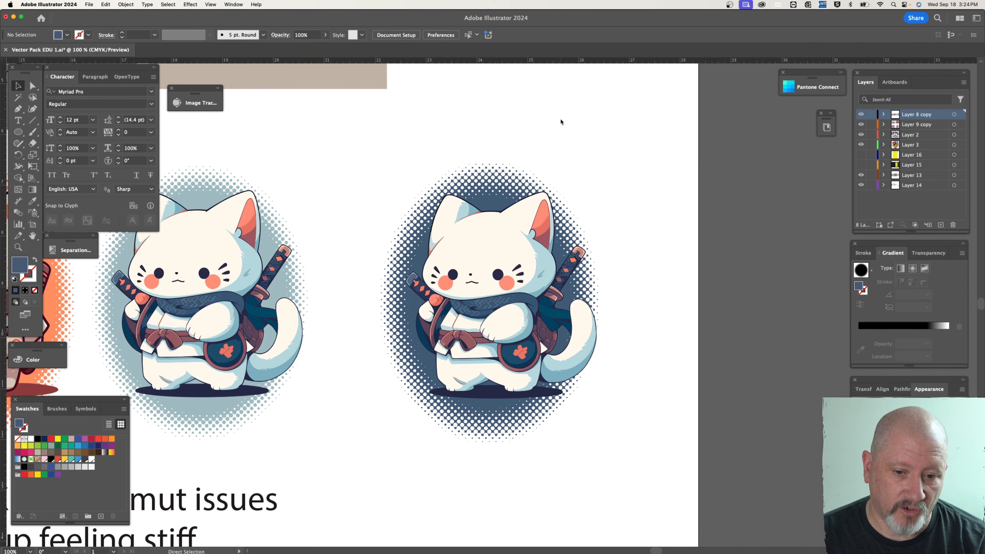
pyautogui.press('super+minus')
pyautogui.press('super+minus')
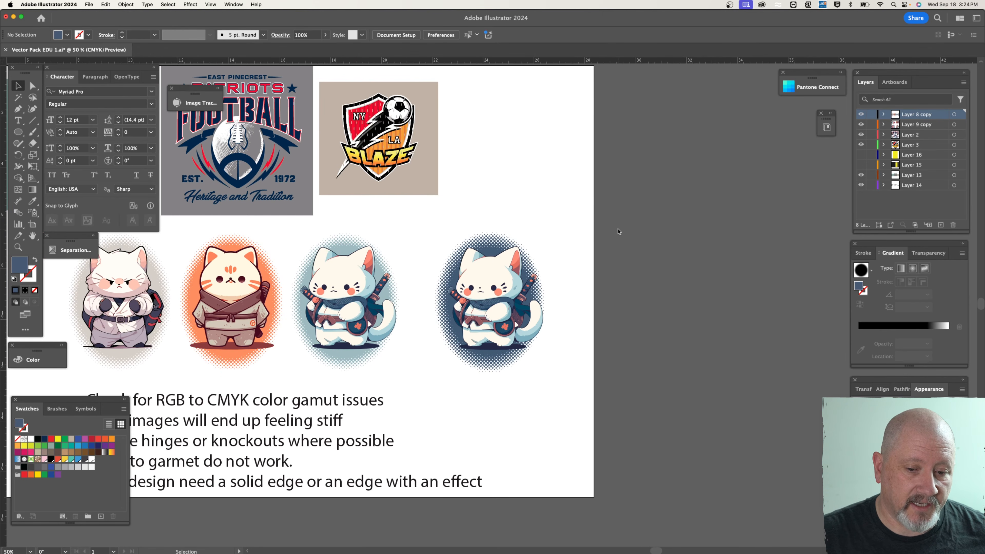